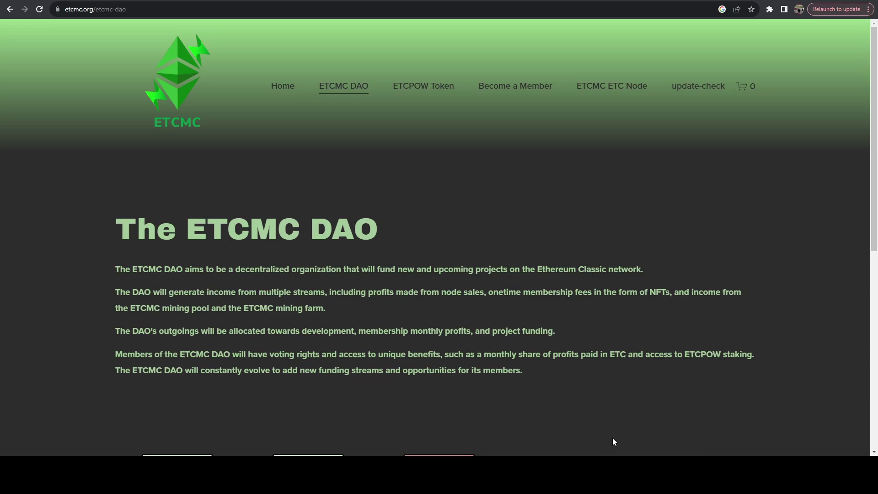
Switch to the MINI2 remote desktop and select the ETCMC ETC Node Launcher shortcut
left_click(659, 423)
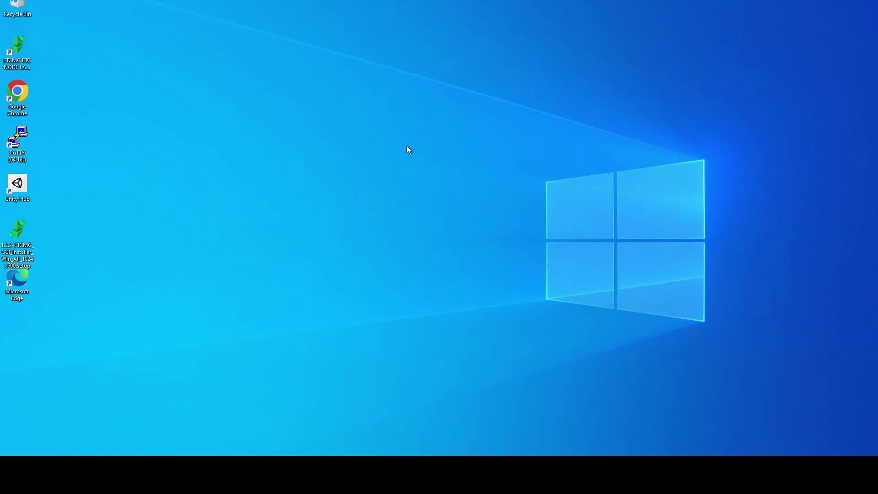
left_click_drag(407, 147, 302, 252)
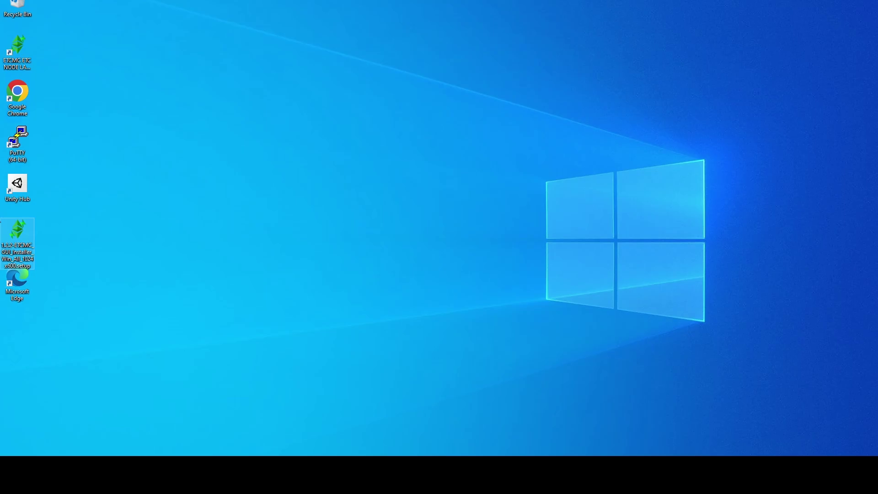
left_click(18, 58)
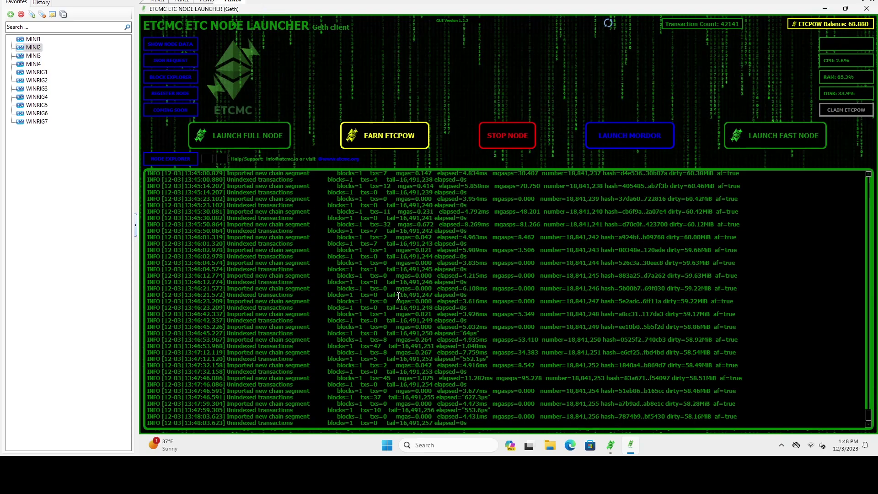
Stop and restart the geth node, then copy its self=enode address from the console log
left_click(500, 144)
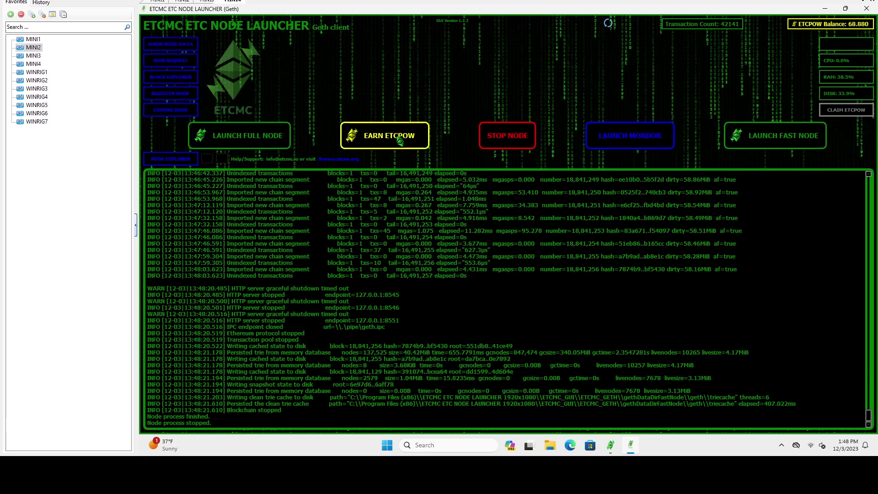
left_click(399, 141)
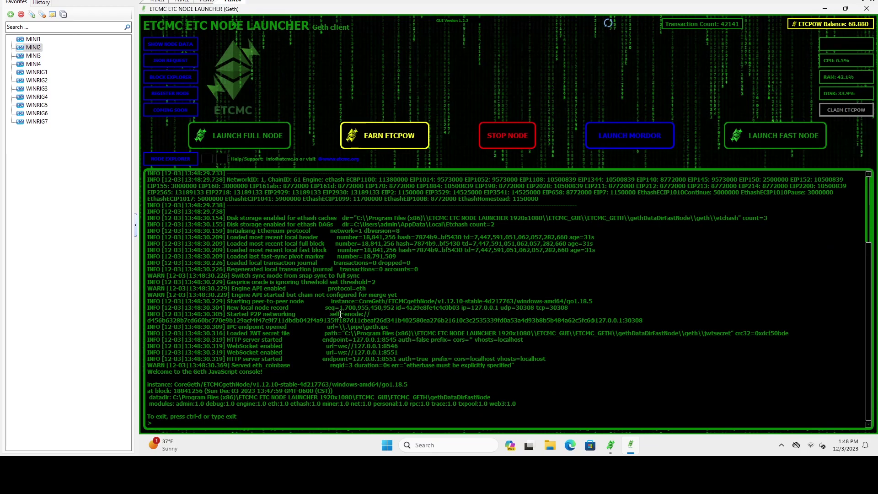
mouse_move(329, 307)
left_mouse_down()
mouse_move(646, 316)
mouse_move(327, 306)
mouse_move(328, 299)
left_mouse_up()
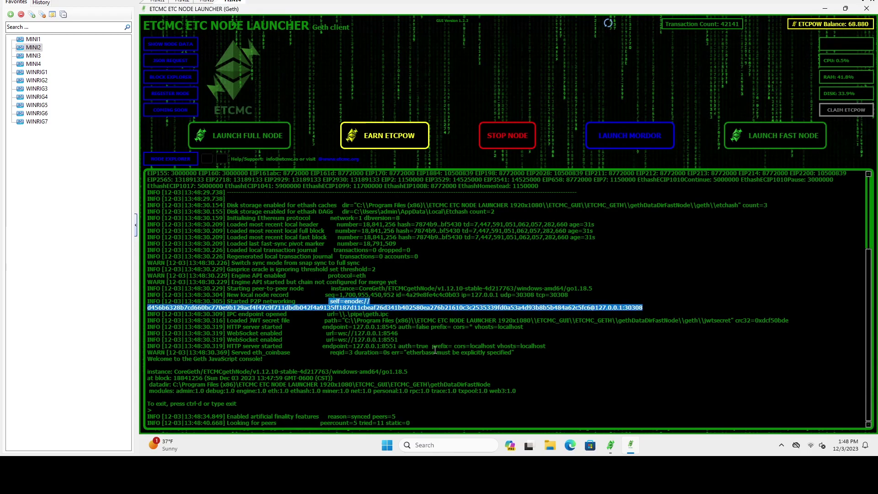
key("ctrl+c")
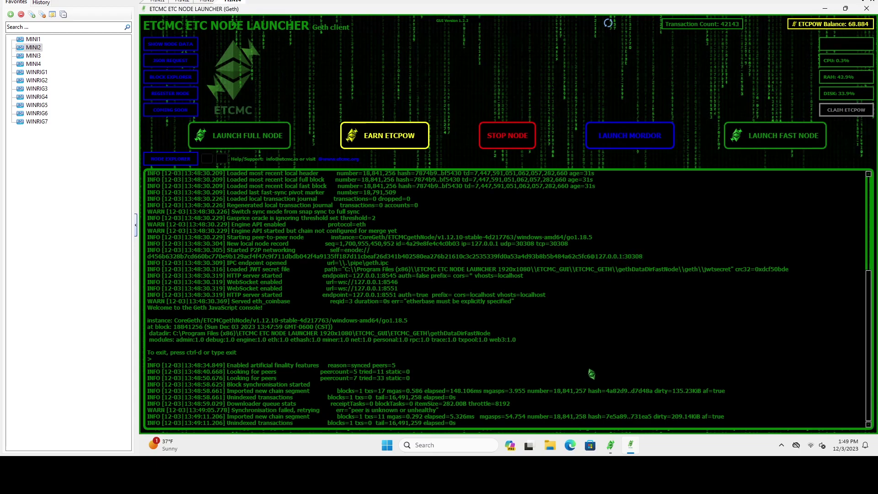
Start the ETCMC node launcher and open its shortcut's file location
mouse_move(627, 453)
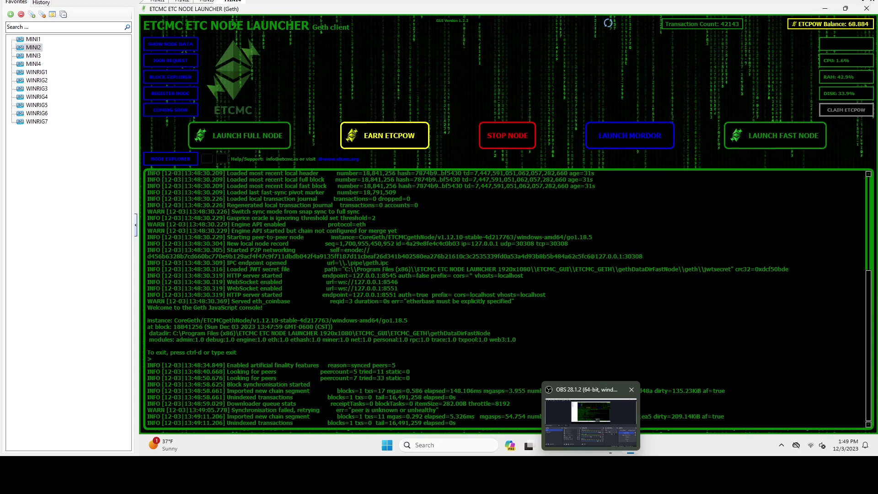
left_click(646, 426)
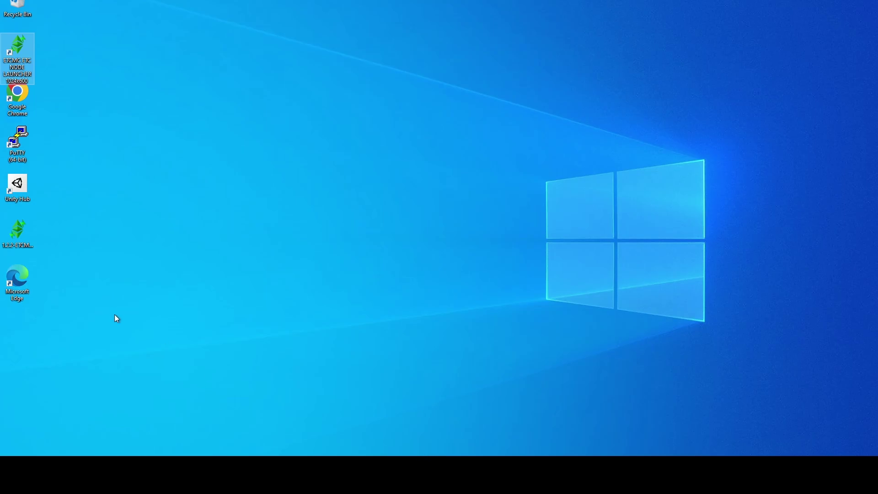
left_click_drag(125, 111, 254, 212)
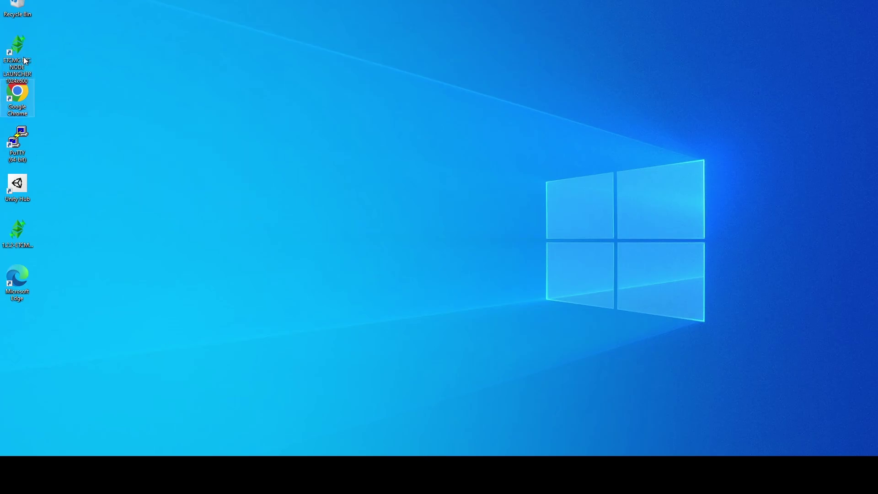
double_click(23, 51)
right_click(22, 50)
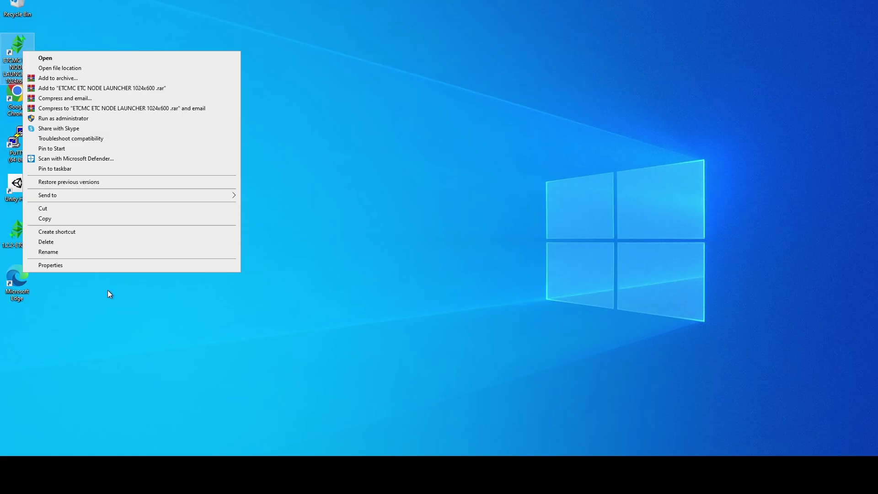
left_click(59, 68)
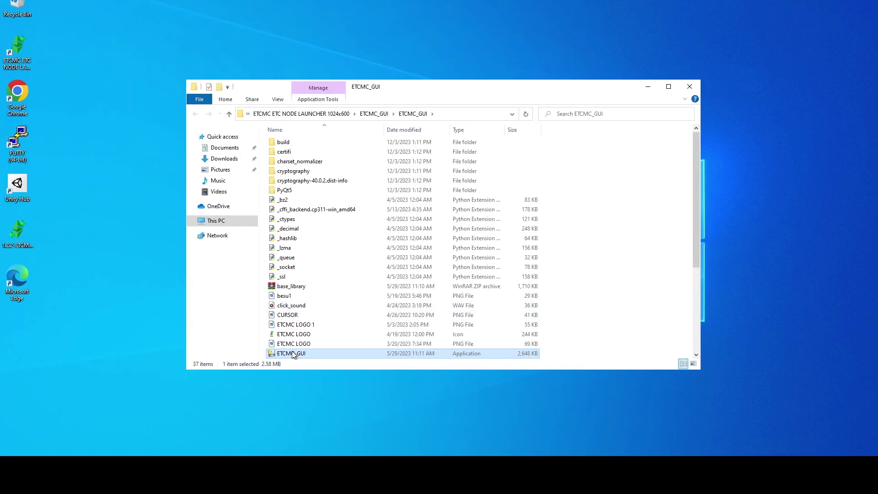
Set ETCMC_GUI to always run as administrator in its Compatibility properties
right_click(293, 353)
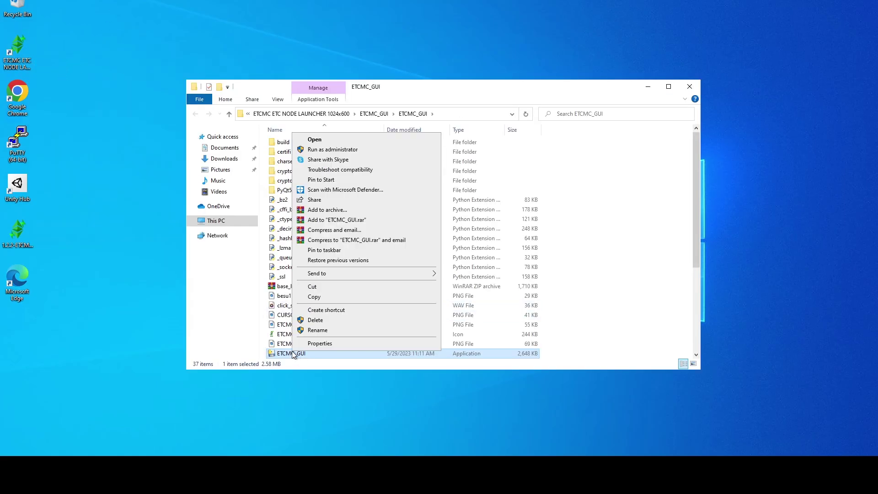
left_click(329, 344)
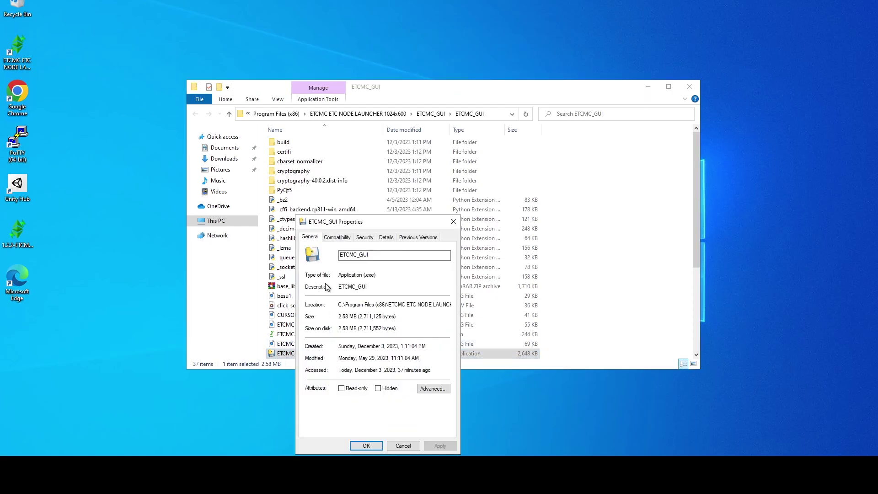
left_click(337, 237)
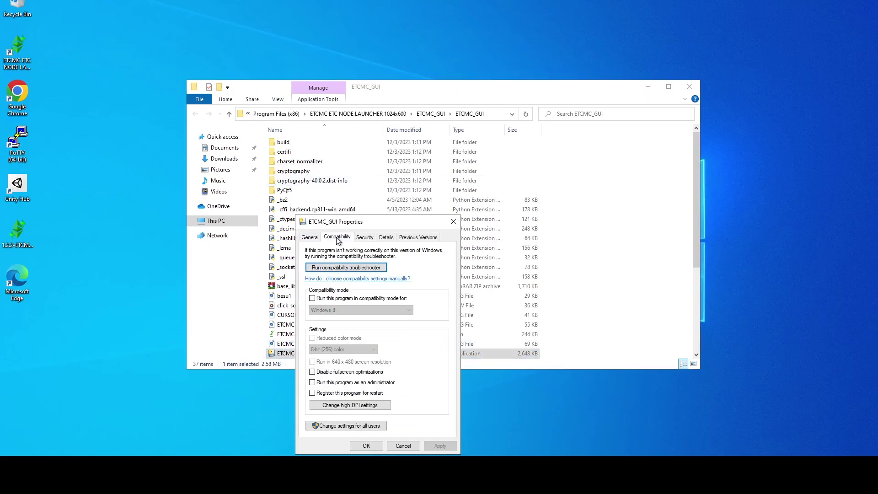
left_click(357, 383)
left_click(439, 444)
left_click(365, 446)
left_click(346, 397)
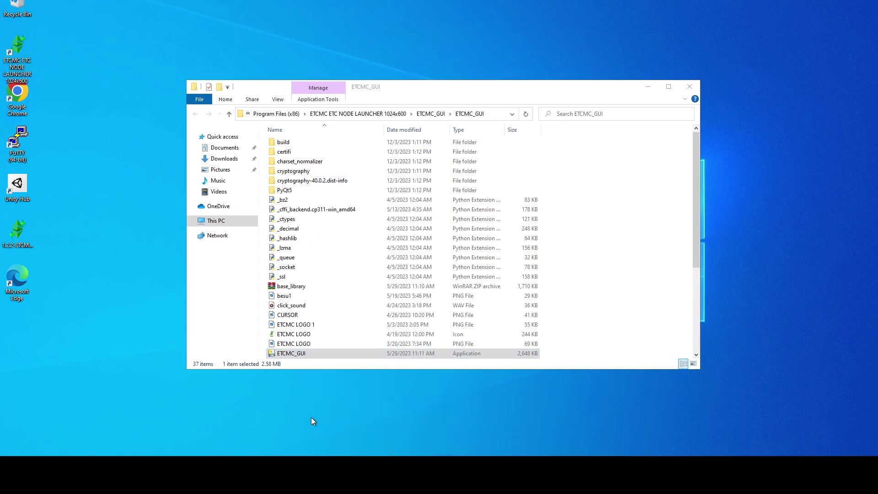
Go into the ETCMC_GETH folder and select the START_GETH_FAST_NODE batch file
left_click(431, 114)
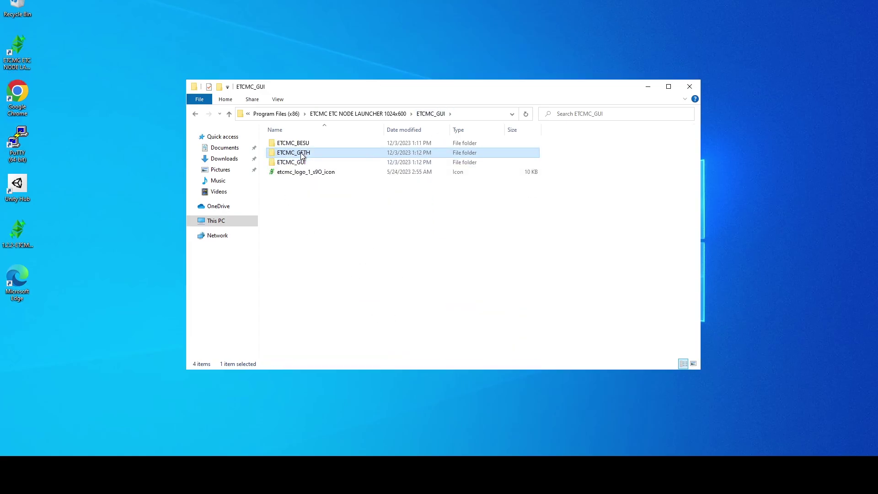
double_click(301, 153)
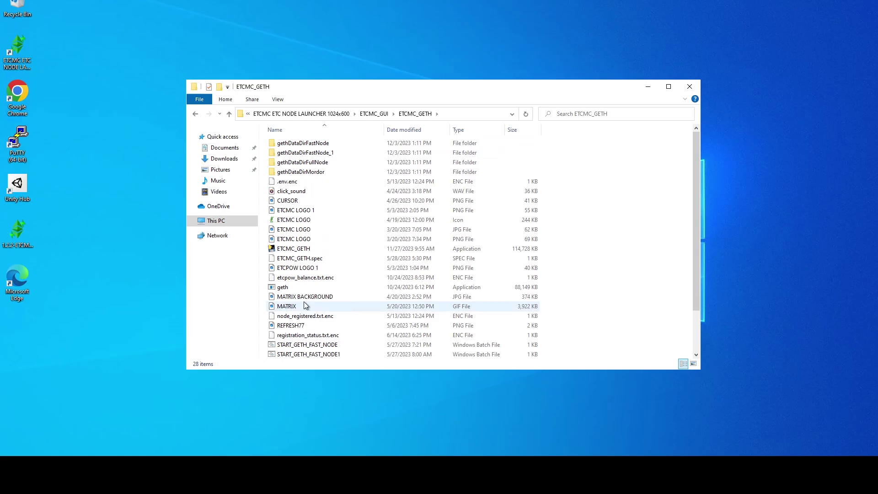
scroll(316, 298, "down", 2)
left_click(332, 296)
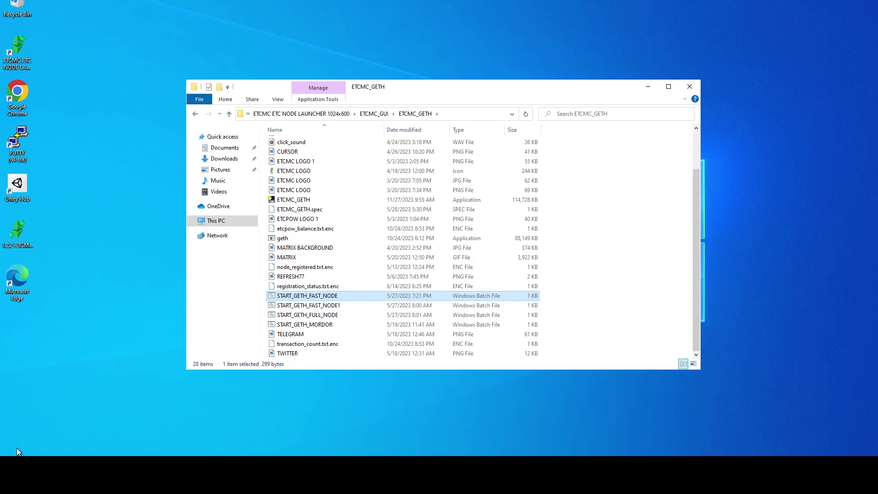
Search 'note' from Start and run Notepad as administrator
left_click(14, 476)
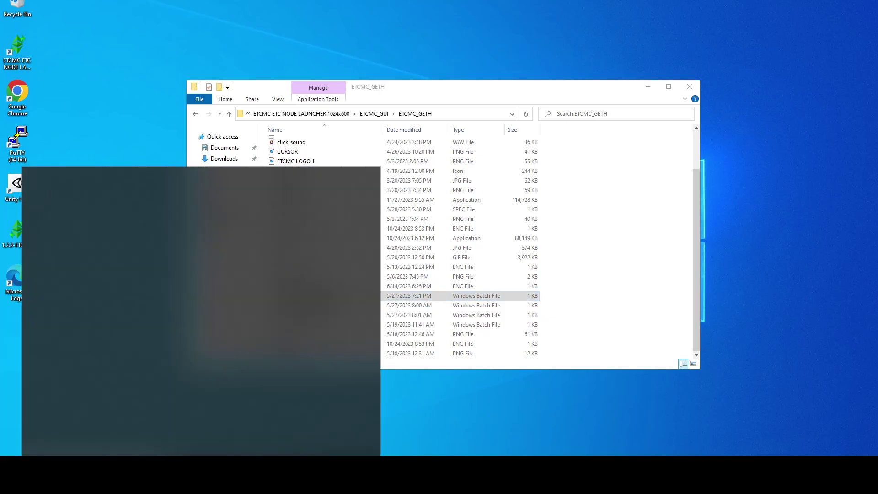
type("note")
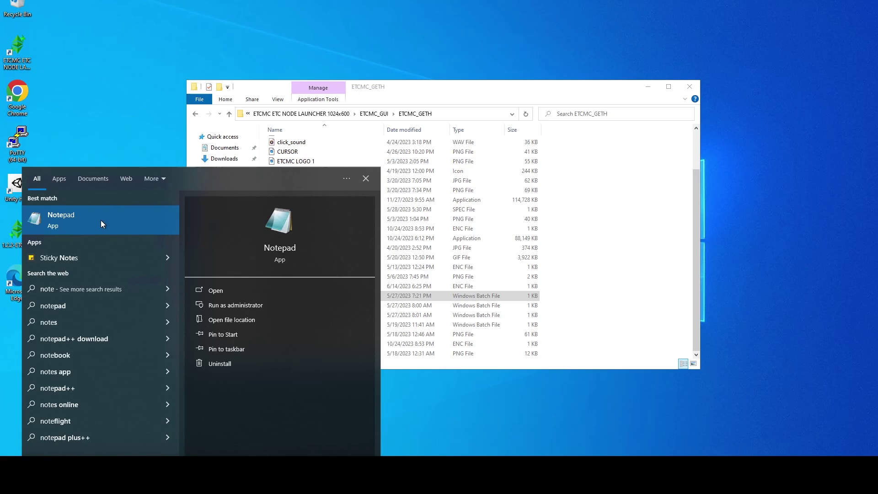
right_click(60, 223)
left_click(83, 231)
left_click(392, 284)
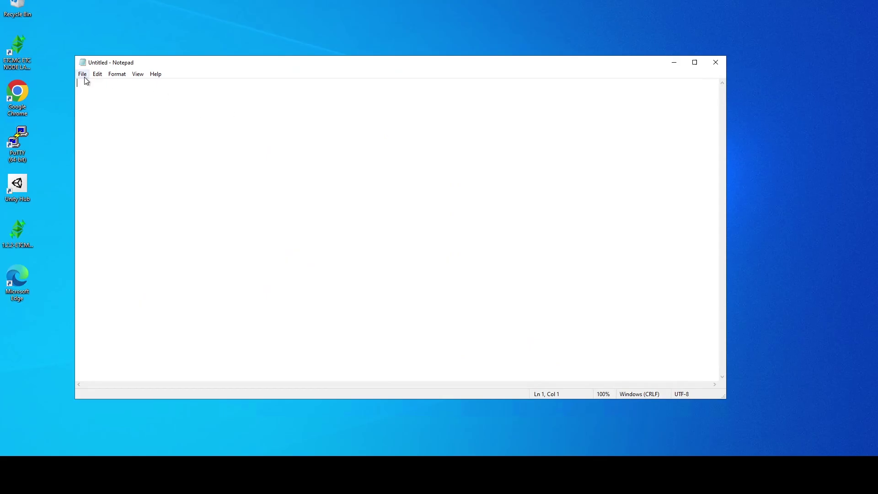
In File > Open, browse to Program Files (x86)\ETCMC ETC NODE LAUNCHER 1024x600\ETCMC_GUI\ETCMC_GETH
left_click(84, 76)
left_click(103, 106)
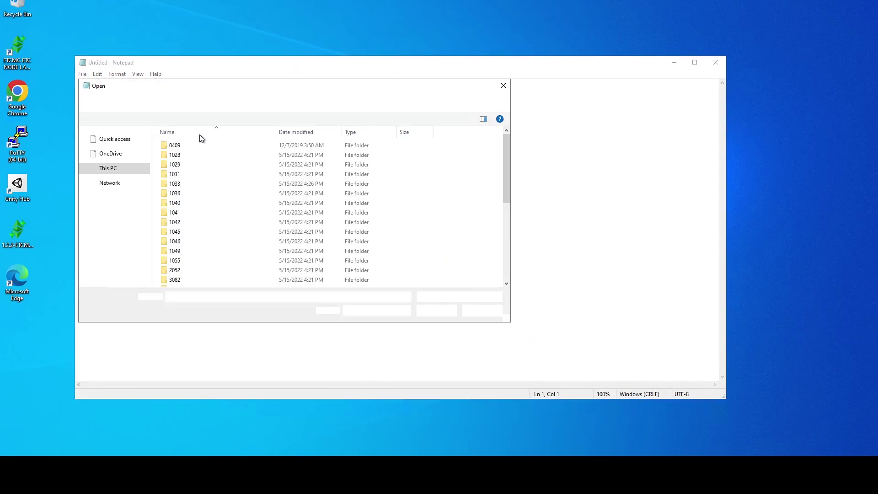
left_click(183, 103)
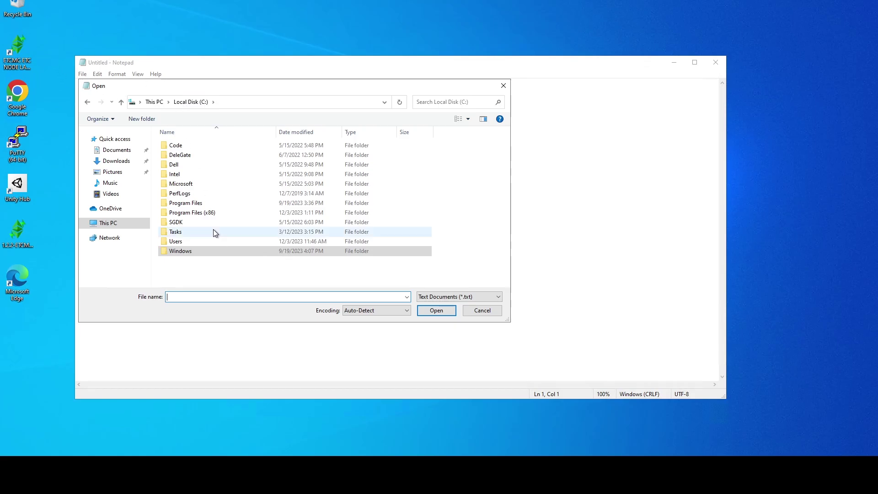
double_click(185, 213)
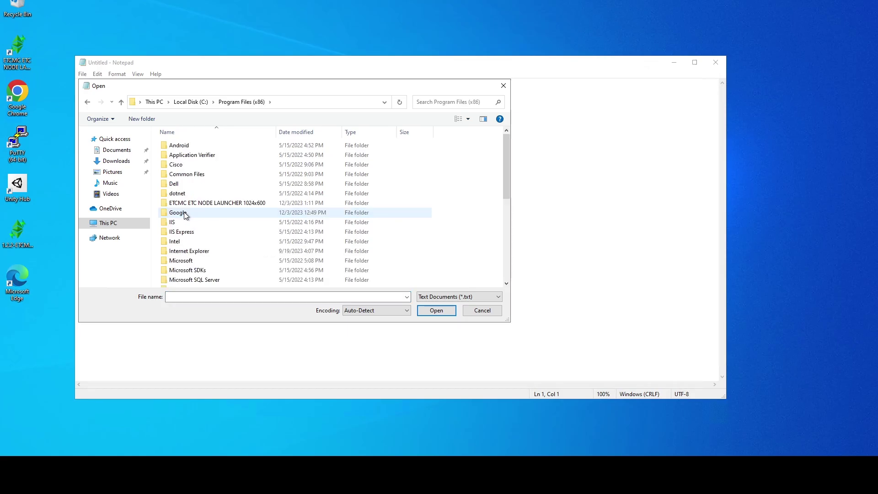
left_click(196, 204)
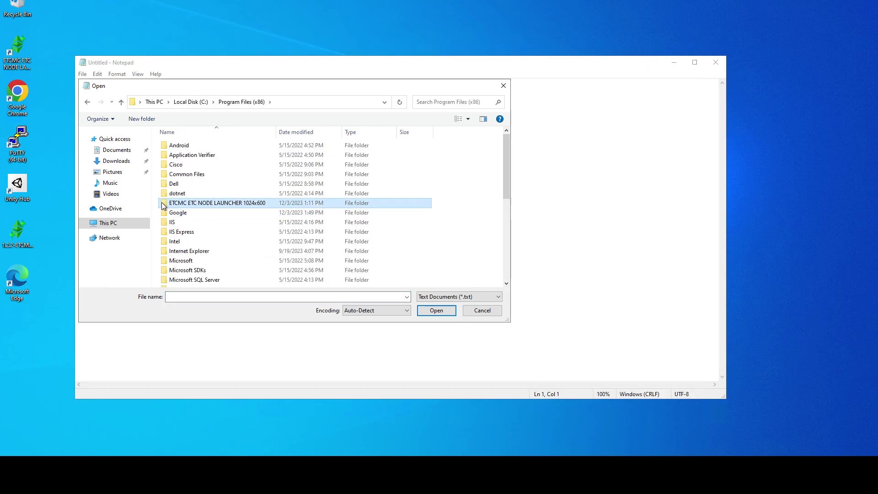
double_click(185, 207)
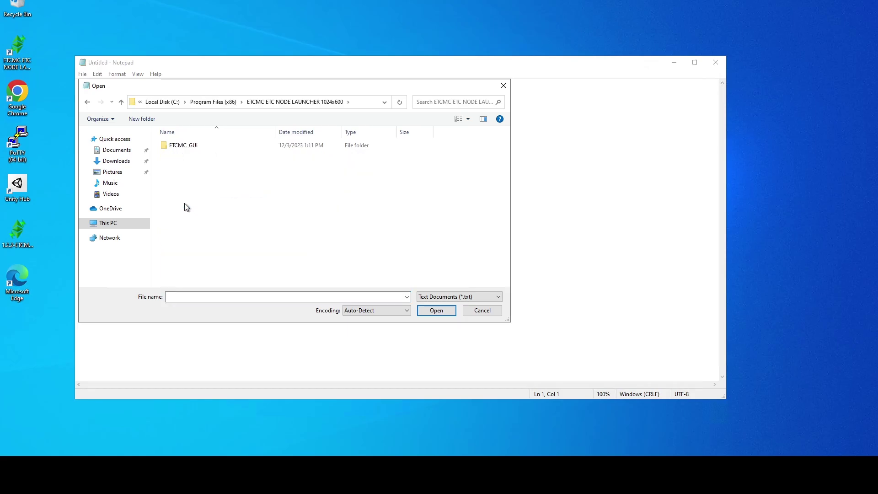
double_click(186, 147)
double_click(200, 156)
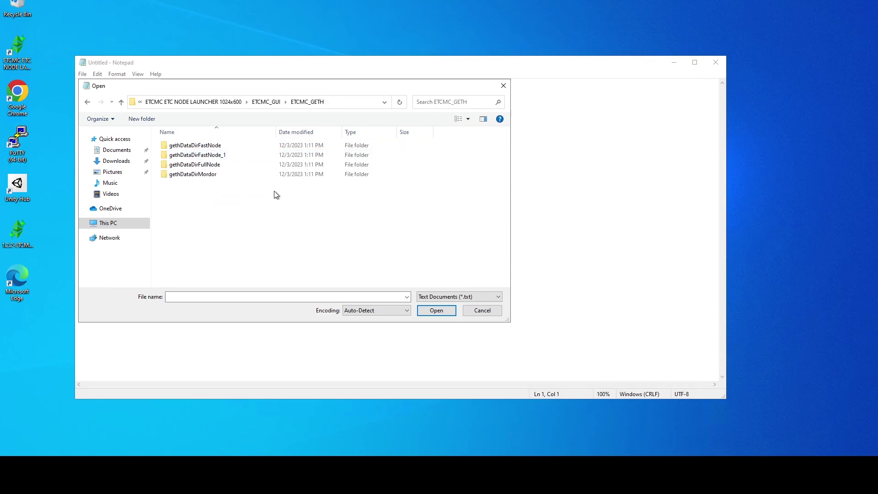
Show All Files and open START_GETH_FAST_NODE
left_click(465, 294)
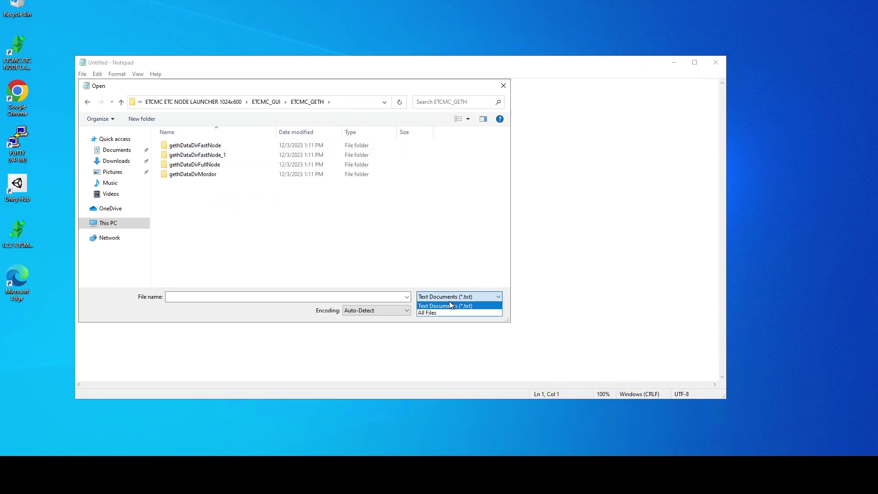
left_click(428, 314)
scroll(221, 213, "down", 4)
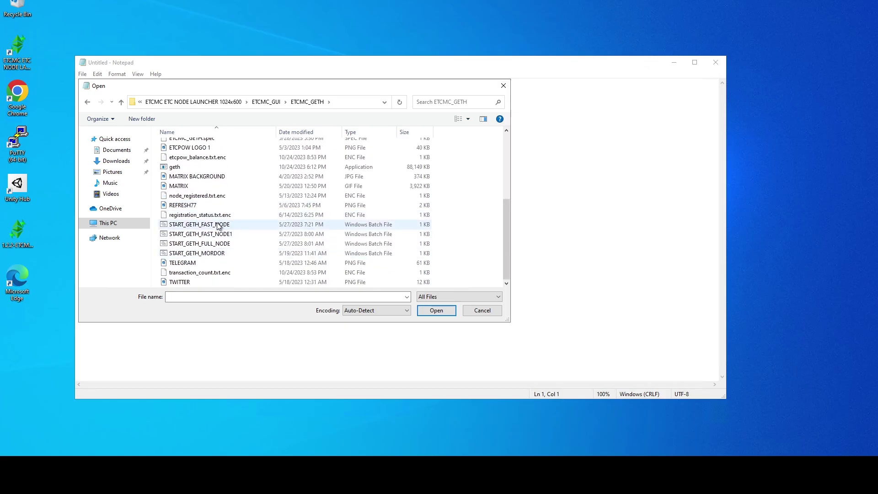
left_click(198, 224)
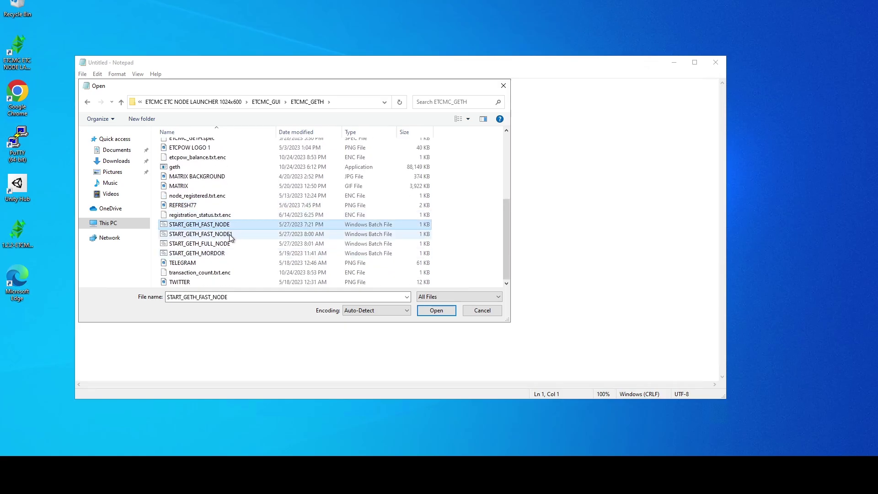
double_click(217, 225)
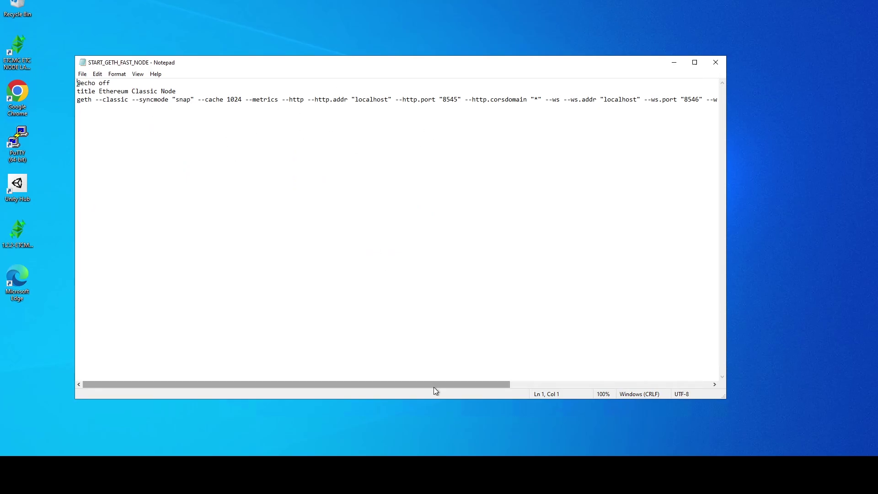
Insert '--port 30309 --bootnodes' just before 'console' on the geth command line
left_click_drag(438, 385, 695, 397)
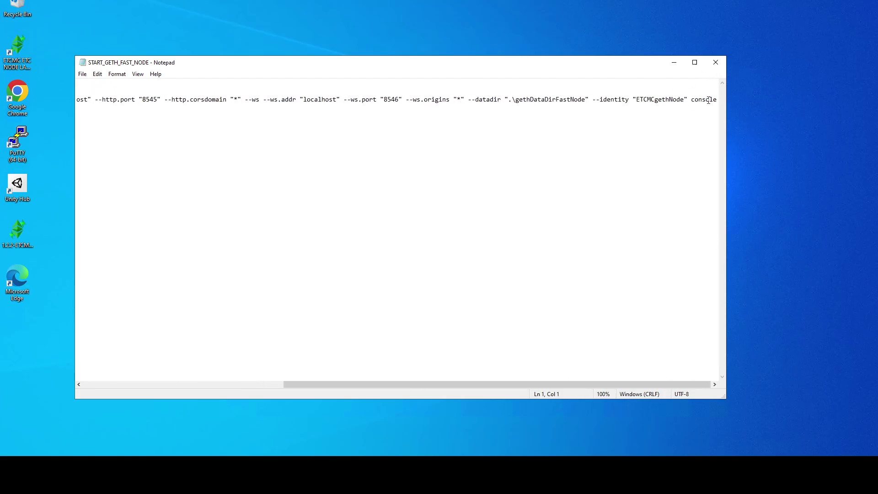
left_click(688, 100)
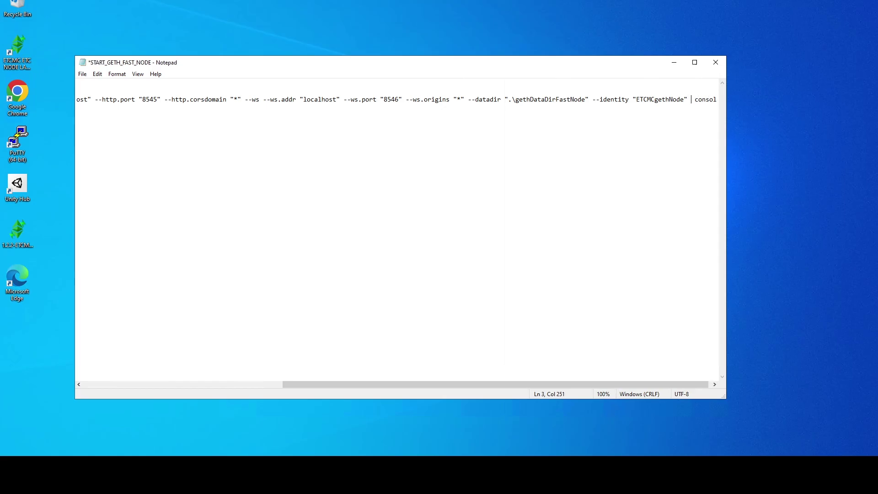
type("--port 30309")
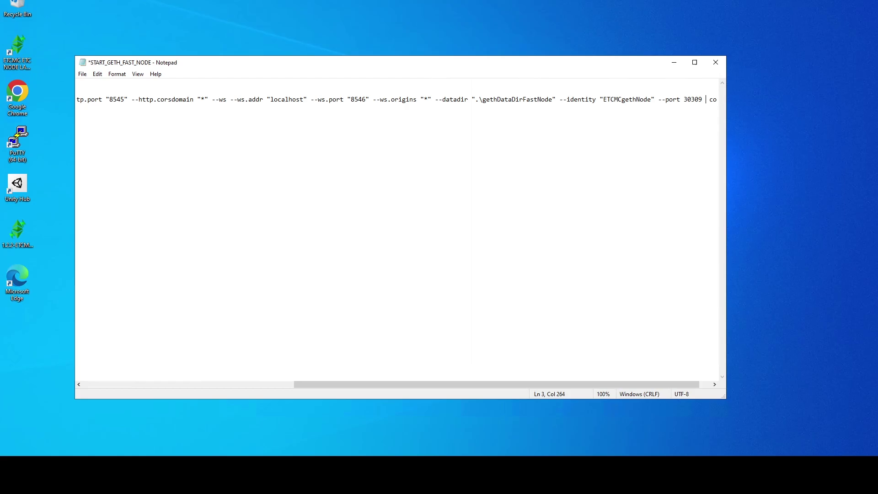
type("--bootnodes")
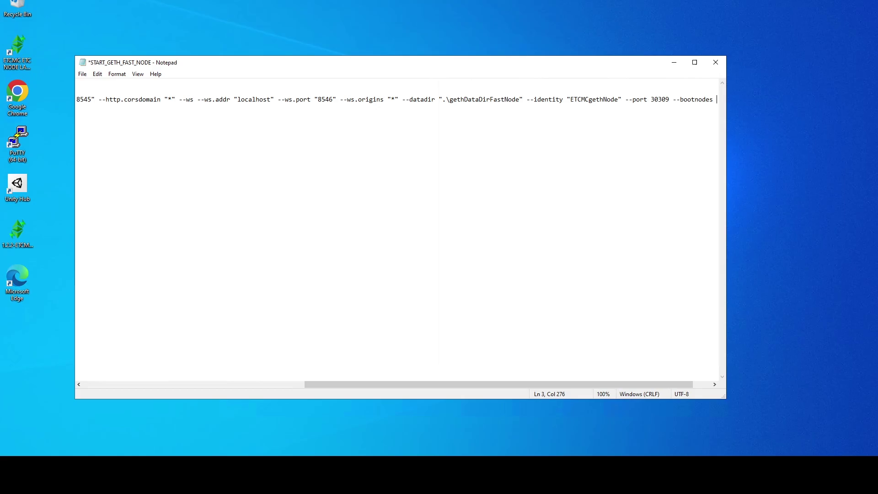
Paste the copied enode address right after --bootnodes
left_click(712, 99)
left_click(713, 99)
key("ctrl+v")
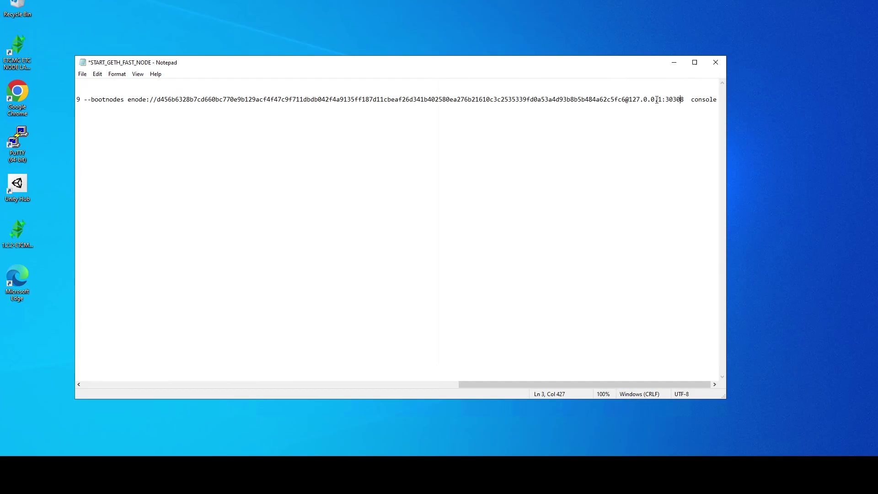
left_click_drag(663, 99, 629, 101)
Remove the extra space and replace the single enode with the full ETC bootnode list
key("Up")
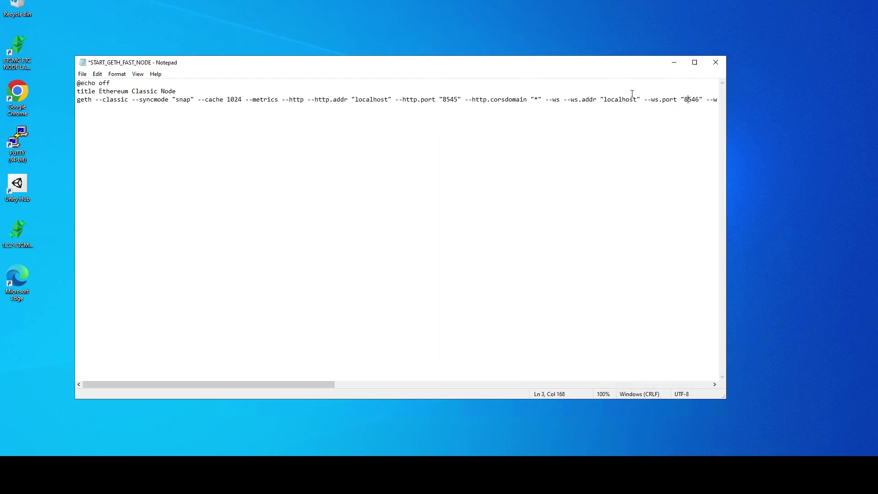
key("ctrl+End")
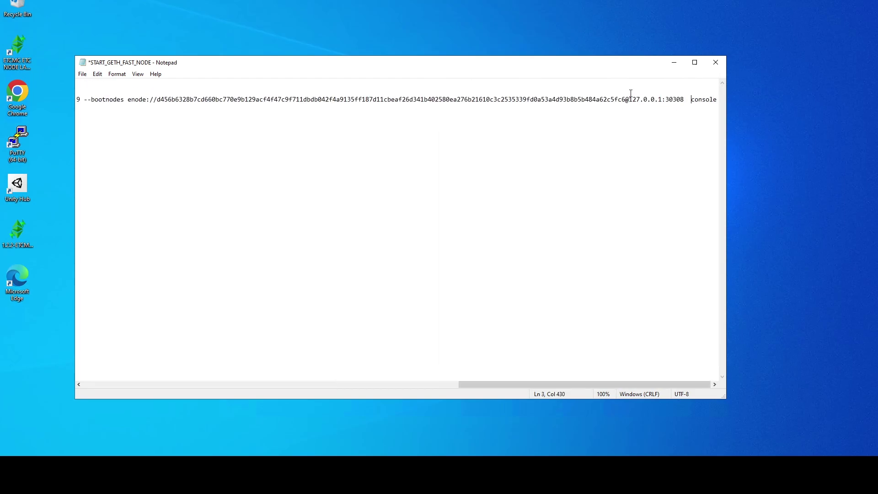
key("BackSpace")
key("shift+Left")
key("shift+Left")
key("shift+Left")
key("shift+Left")
key("shift+Left")
key("shift+Left")
key("shift+Left")
key("shift+Left")
key("shift+Left")
key("shift+Left")
key("shift+Left")
key("shift+Left")
key("shift+Left")
key("shift+Left")
key("shift+Left")
key("shift+Left")
key("shift+Left")
key("shift+Left")
key("shift+Left")
key("shift+Left")
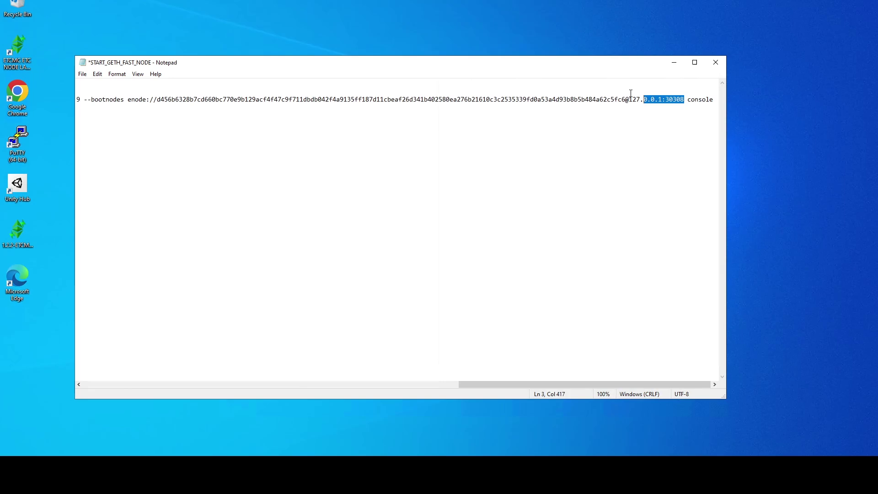
key("shift+Left")
key("shift+Left")
key("shift+Left")
key("shift+Left")
key("shift+Left")
key("shift+Left")
key("shift+Left")
key("shift+Left")
key("shift+Left")
key("shift+Left")
key("shift+Left")
key("shift+Left")
key("shift+Left")
key("shift+Left")
key("shift+Left")
key("shift+Left")
key("shift+Left")
key("shift+Left")
key("shift+Left")
key("shift+Left")
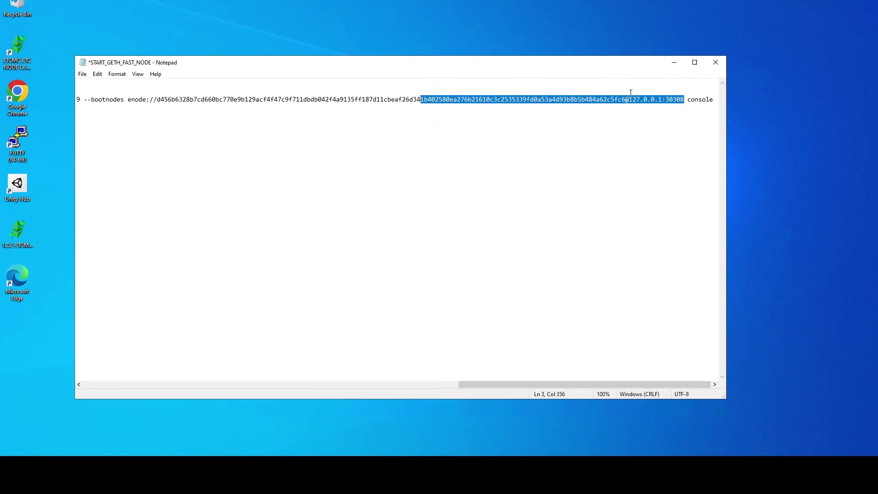
key("shift+Left")
key("shift+Left")
key("shift+Left")
key("shift+Left")
key("shift+Left")
key("shift+Left")
key("shift+Left")
key("shift+Left")
key("shift+Left")
key("shift+Left")
key("shift+Left")
key("shift+Left")
key("shift+Left")
key("shift+Left")
key("shift+Left")
key("shift+Left")
key("shift+Left")
key("shift+Left")
key("shift+Left")
key("shift+Left")
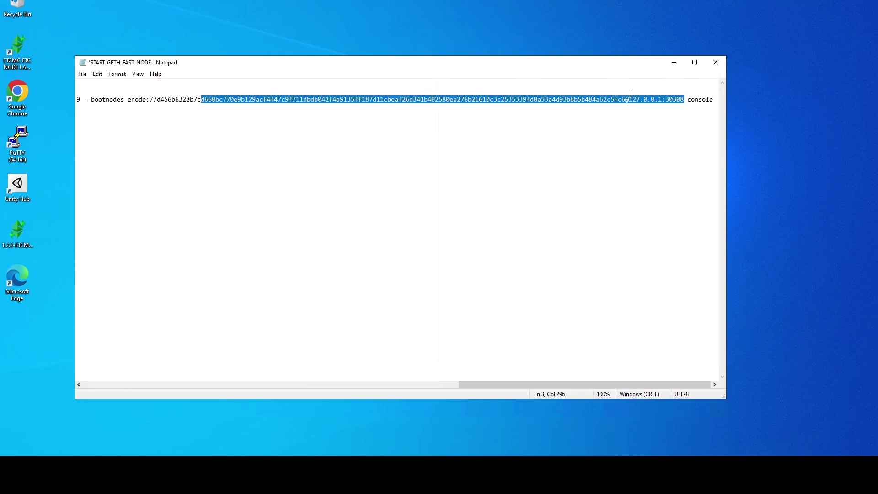
key("shift+Left")
key("shift+Left")
key("shift+Left")
key("shift+Left")
key("shift+Left")
key("shift+Left")
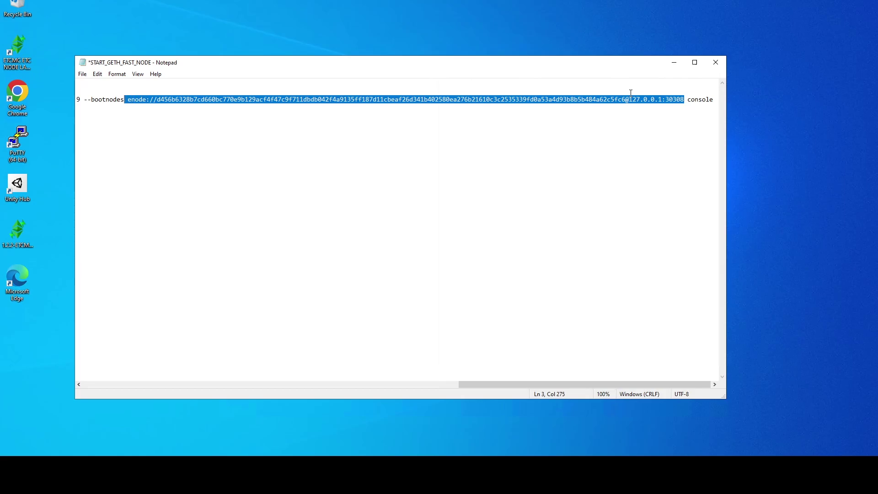
key("ctrl+v")
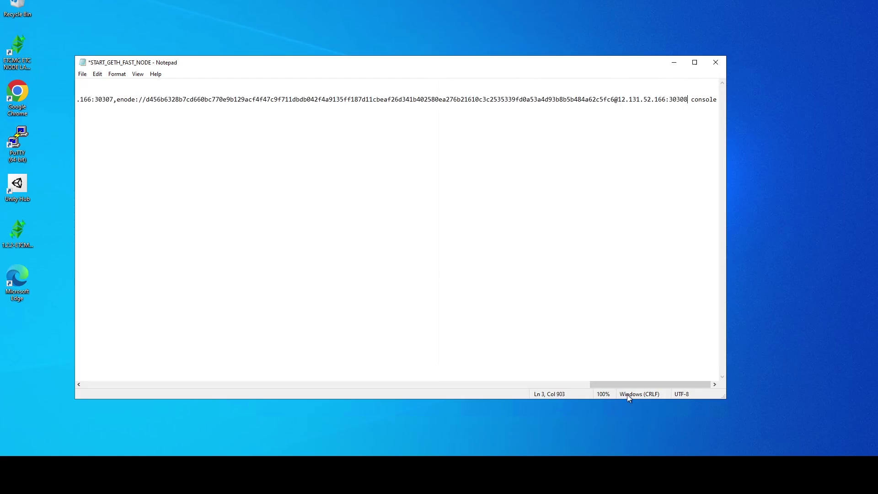
Check the edited geth line and save START_GETH_FAST_NODE
left_click_drag(658, 385, 391, 385)
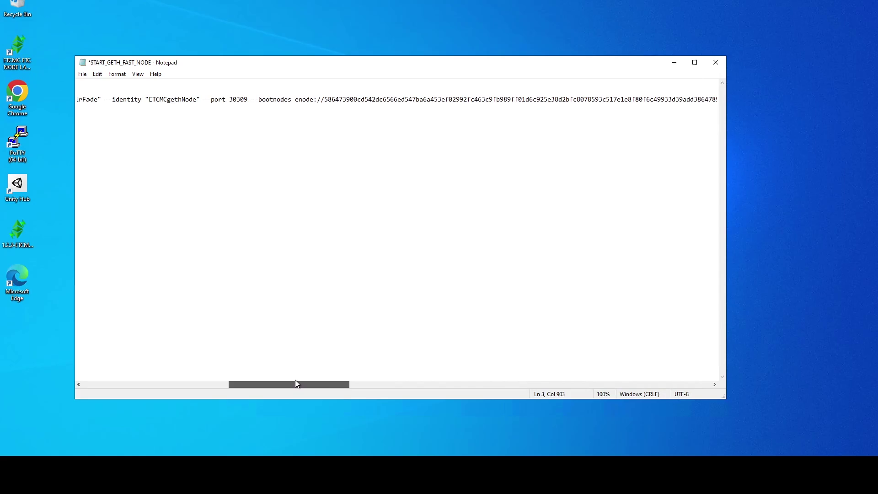
left_click_drag(295, 383, 367, 388)
left_click_drag(409, 103, 413, 102)
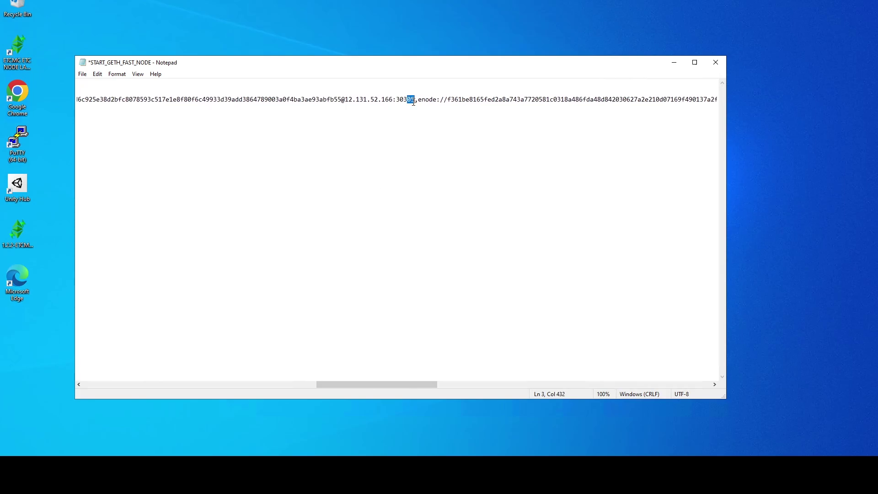
left_click_drag(398, 385, 672, 383)
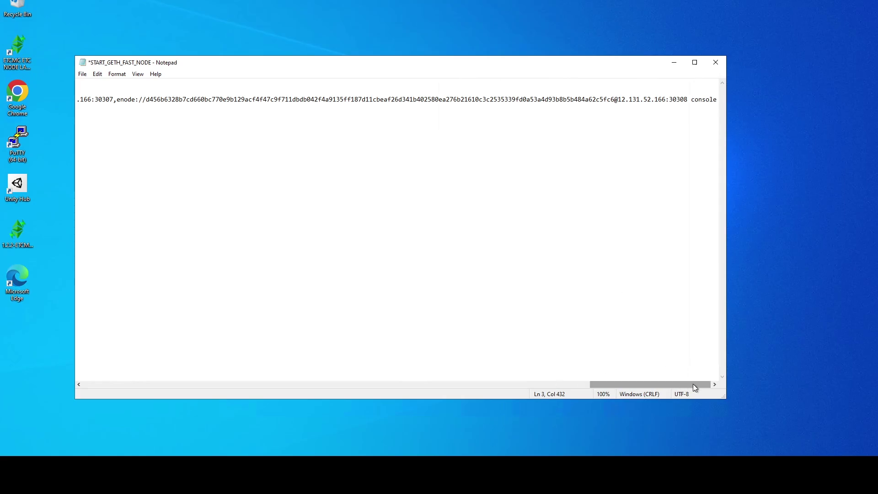
left_click_drag(693, 384, 266, 394)
left_click_drag(592, 99, 488, 99)
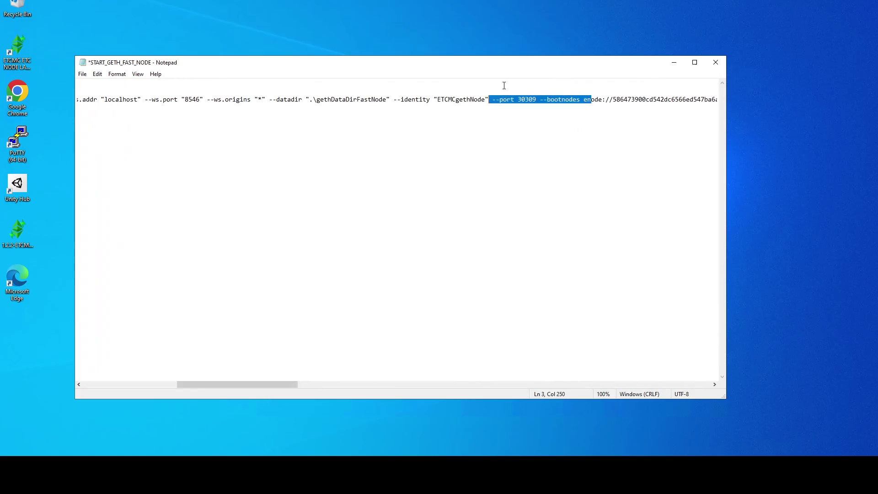
left_click(508, 99)
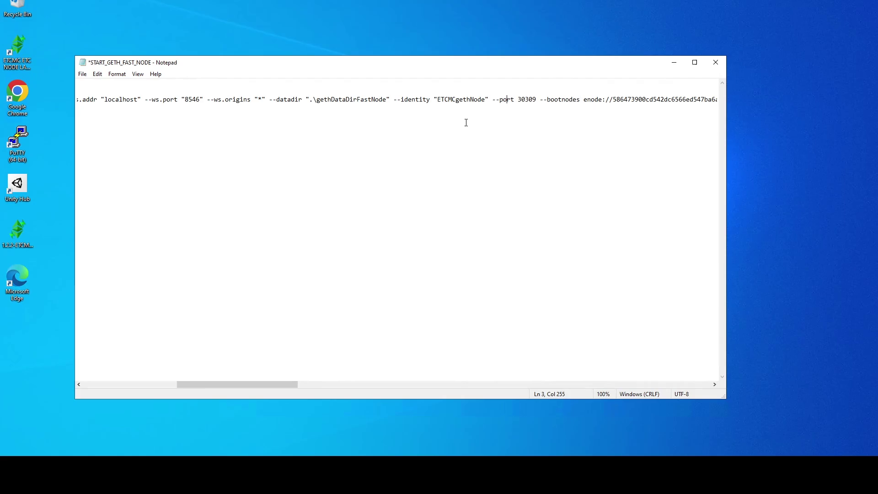
left_click(407, 166)
key("ctrl+s")
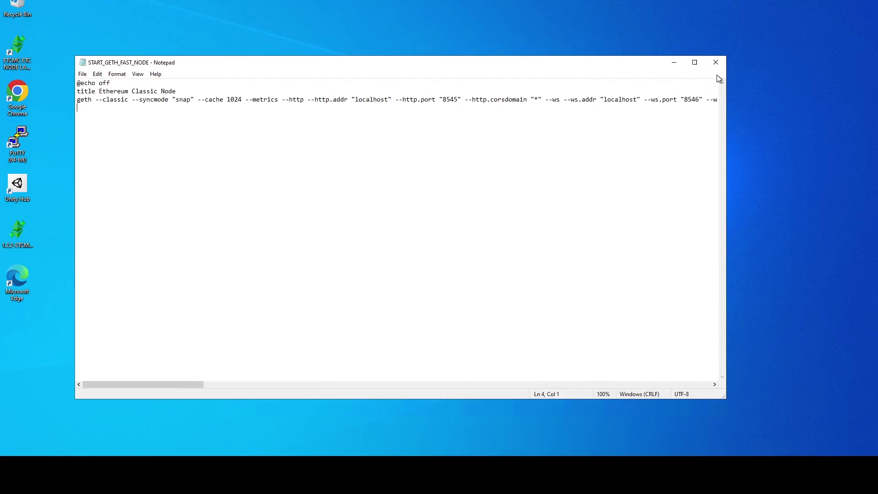
Close Notepad and the ETCMC_GETH folder, then open Windows Defender Firewall's advanced Inbound Rules
left_click(716, 63)
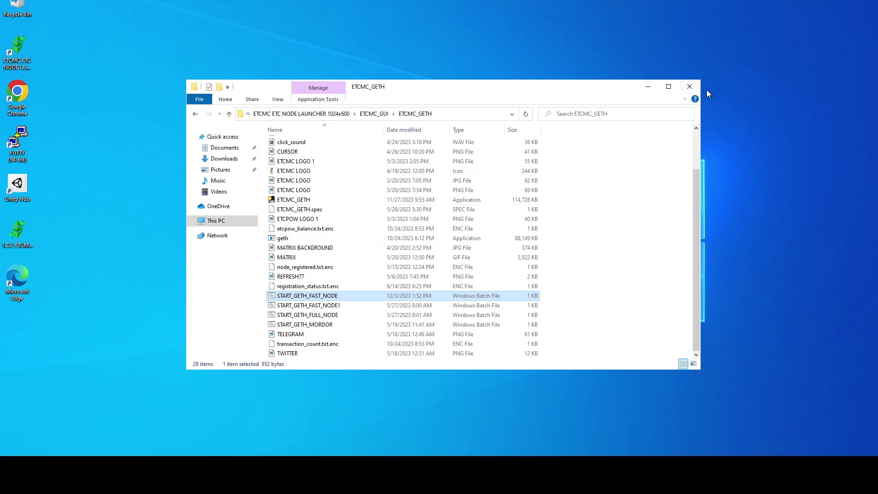
left_click(691, 88)
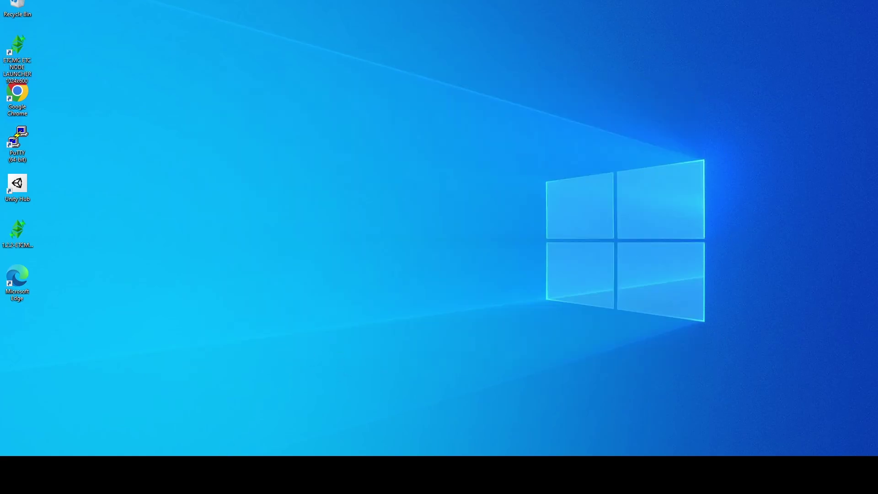
left_click(6, 454)
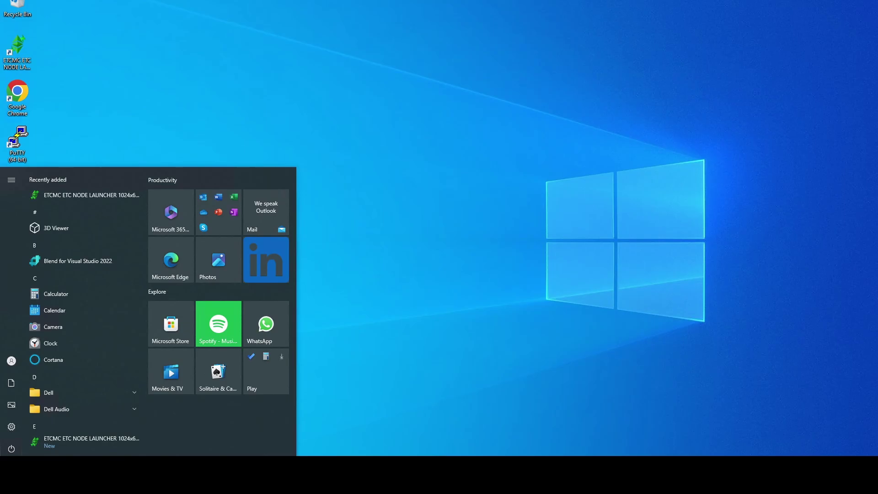
type("fire")
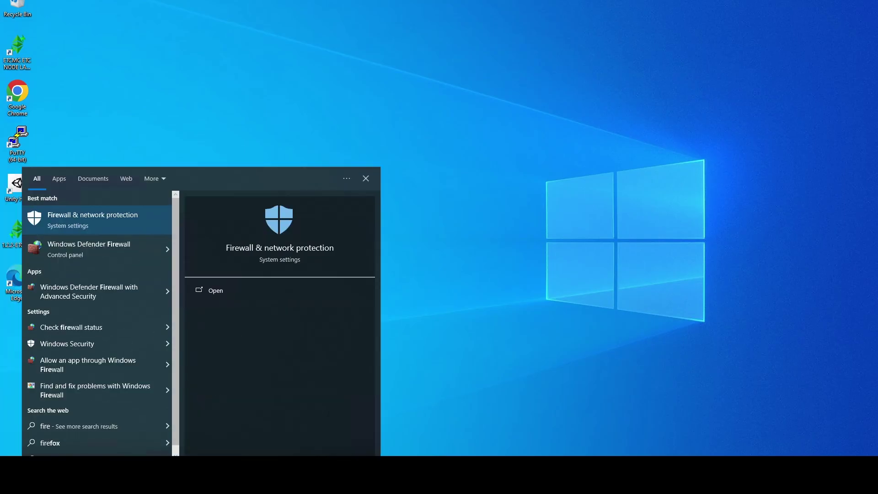
left_click(71, 327)
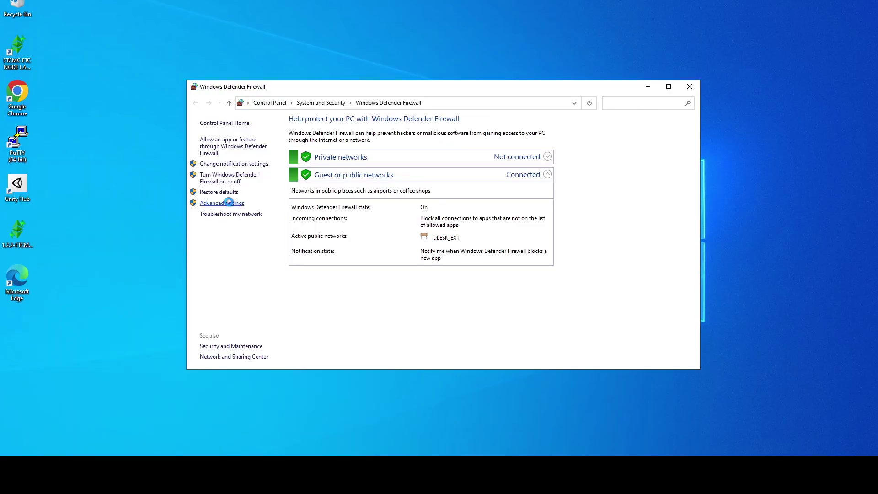
left_click(228, 204)
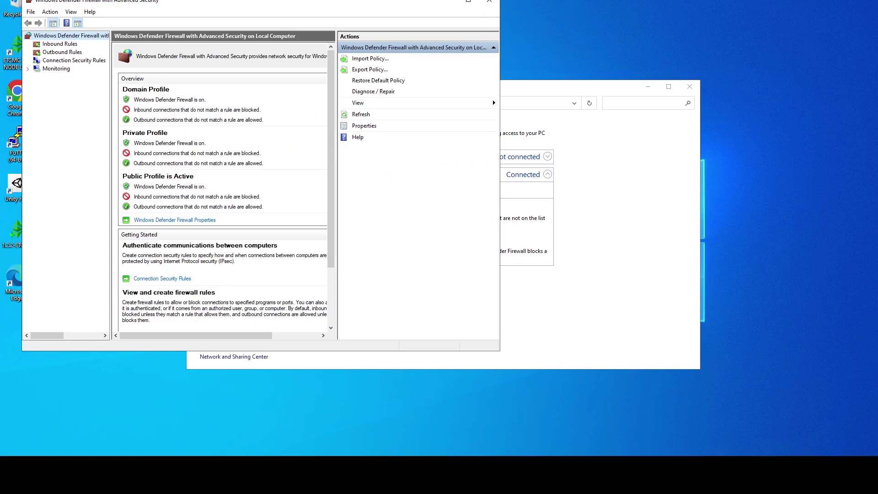
left_click(55, 42)
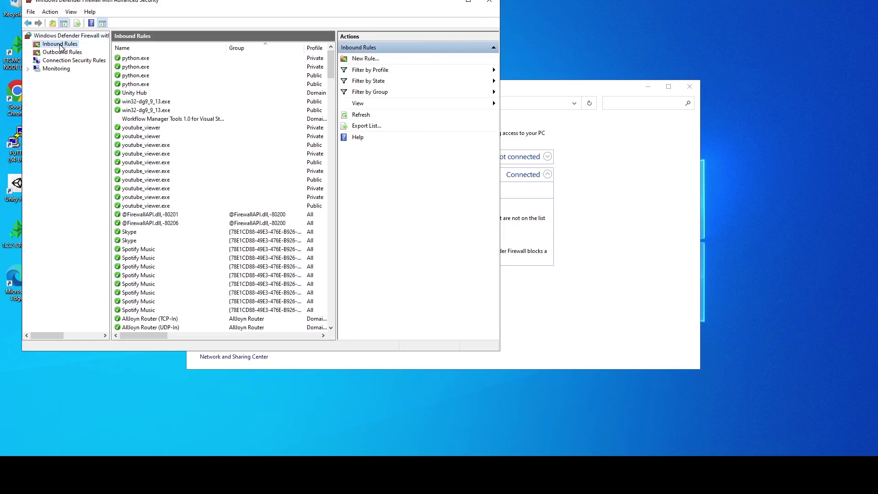
Create an inbound port rule named ETCMC allowing port 30309
right_click(59, 45)
left_click(90, 53)
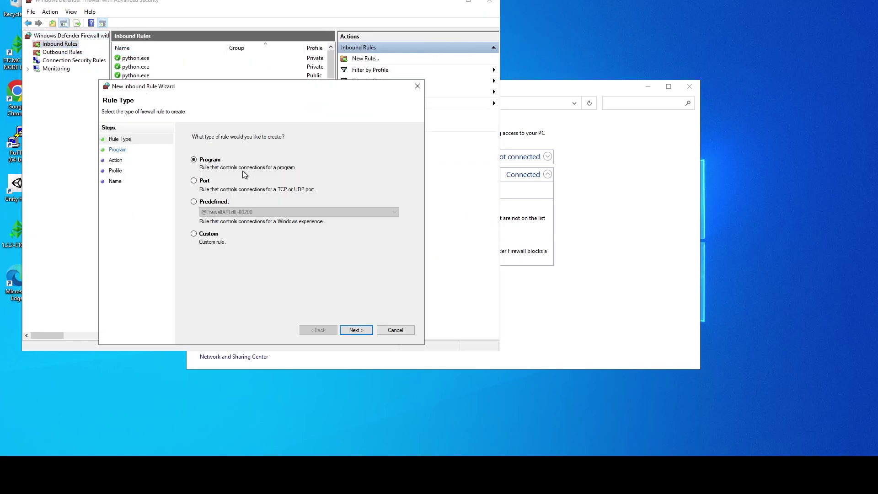
left_click(195, 181)
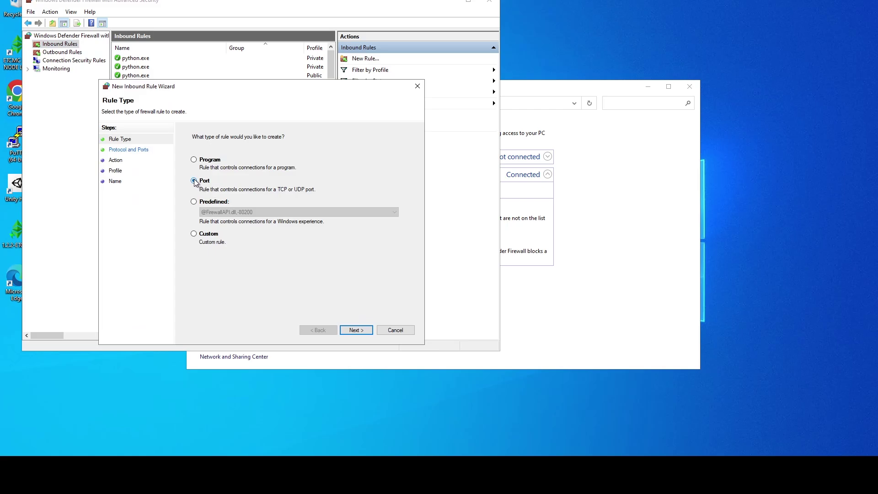
left_click(364, 334)
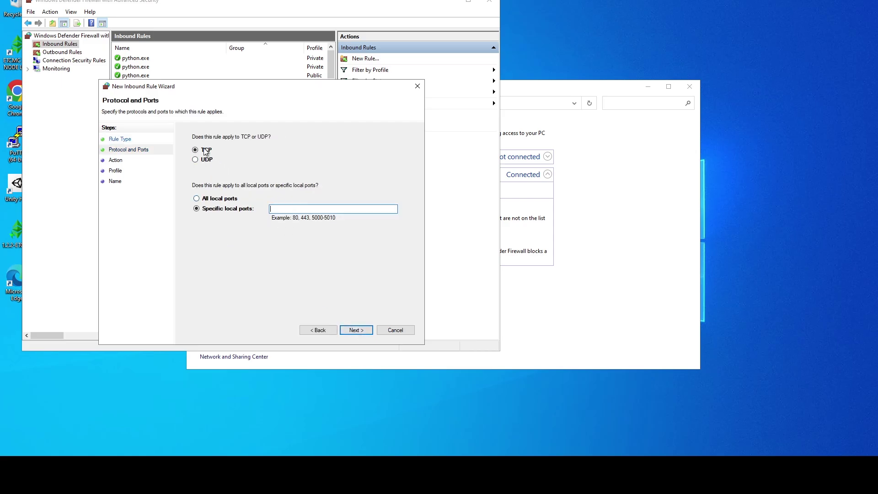
type("30309")
left_click(353, 330)
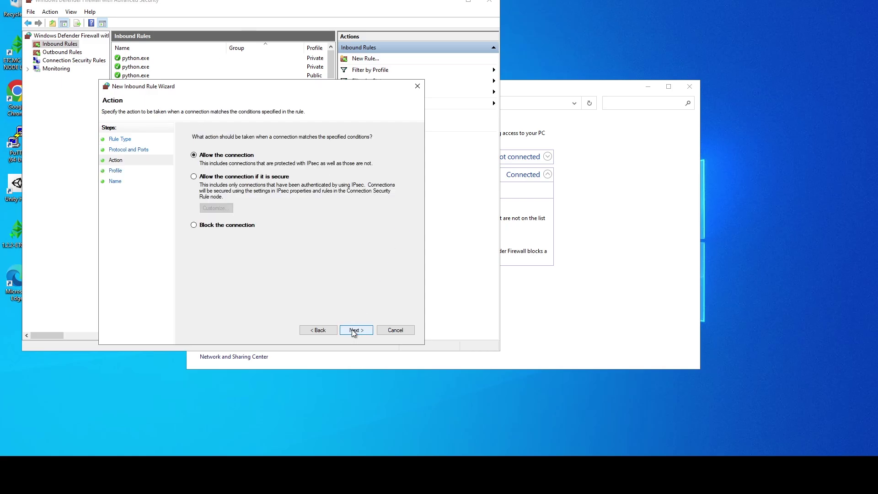
left_click(353, 329)
left_click(353, 330)
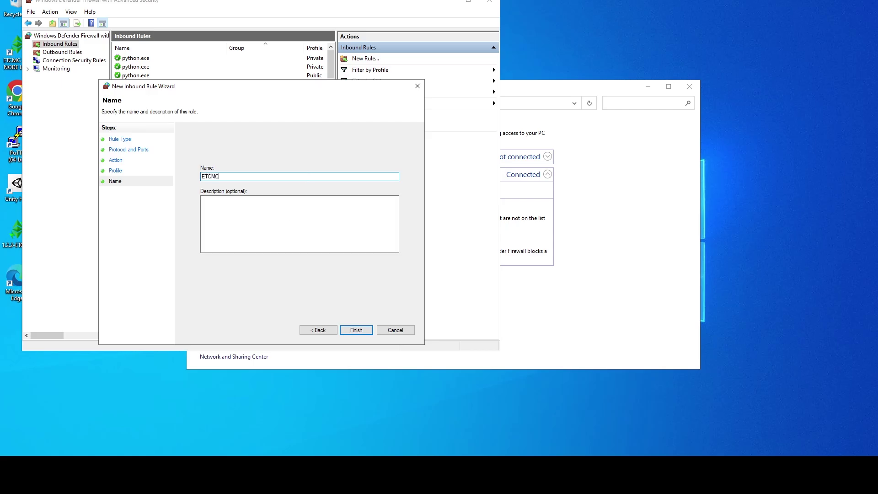
key("Return")
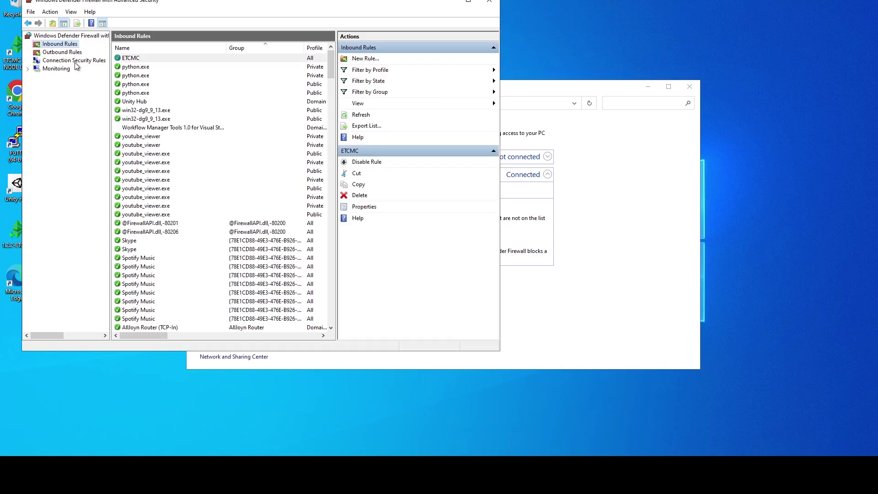
Create a second inbound ETCMC rule allowing UDP port 30309
right_click(62, 45)
left_click(78, 49)
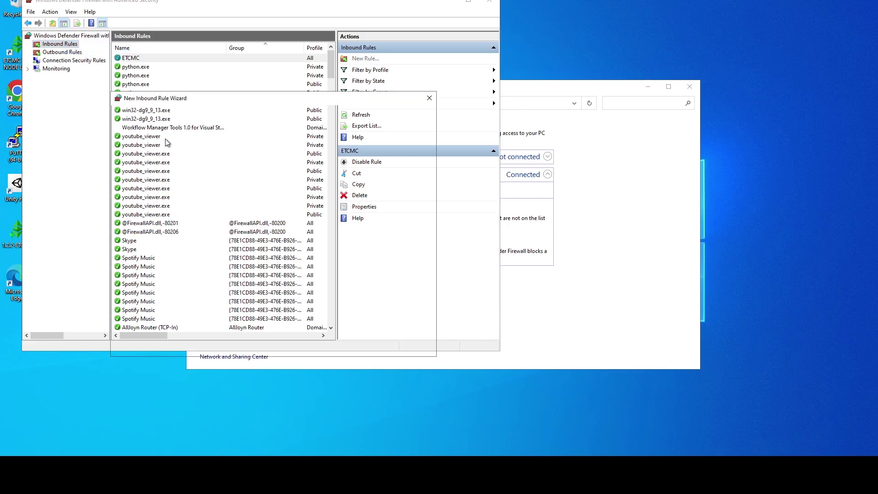
left_click(216, 194)
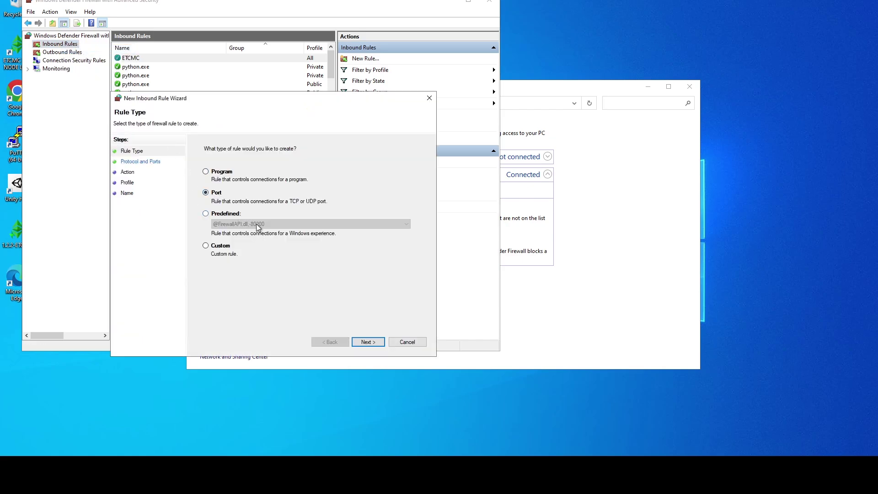
left_click(367, 341)
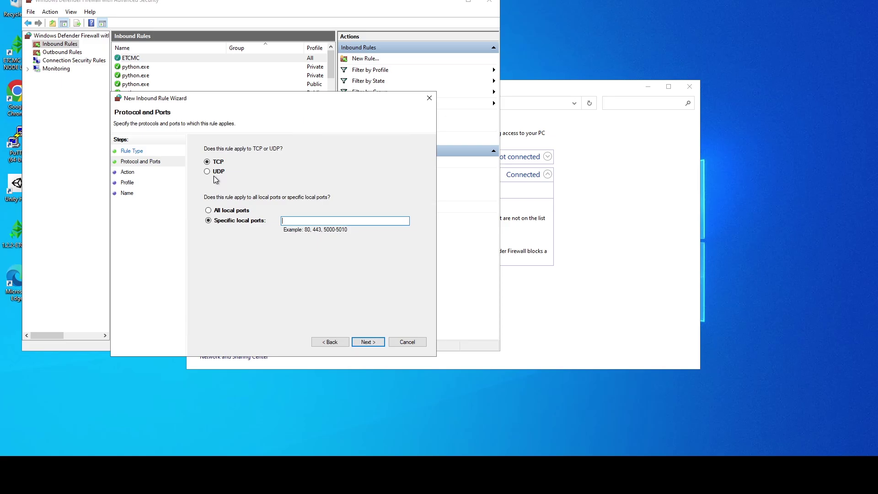
left_click(207, 171)
left_click(283, 220)
type("30309")
key("Return")
key("Return")
key("Return")
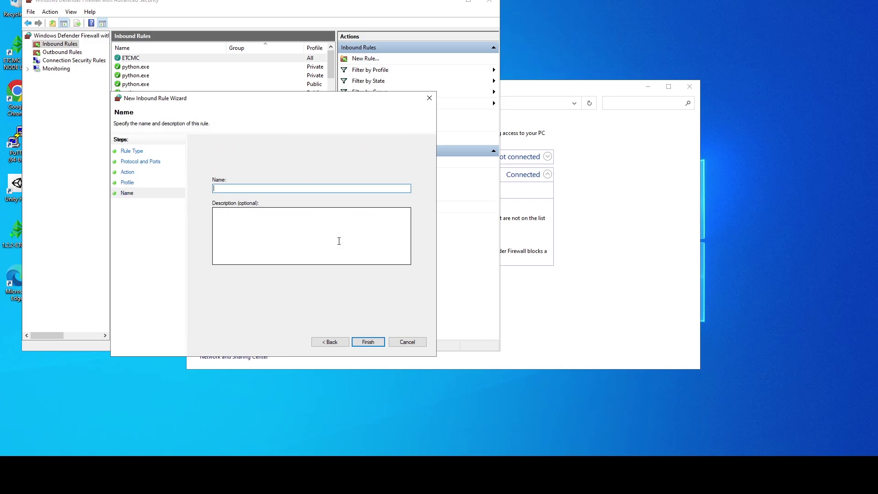
type("ETCMC")
key("Return")
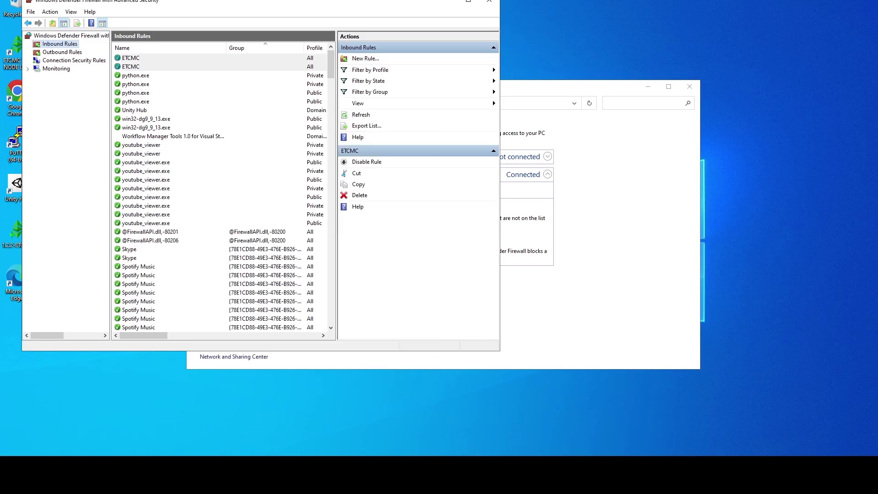
Create an outbound ETCMC rule allowing TCP remote ports 80,443
left_click(68, 52)
right_click(71, 54)
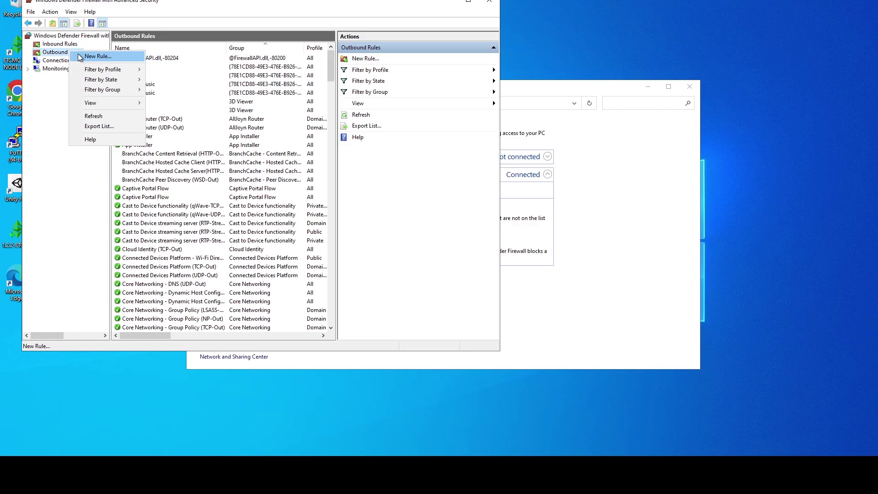
left_click(89, 58)
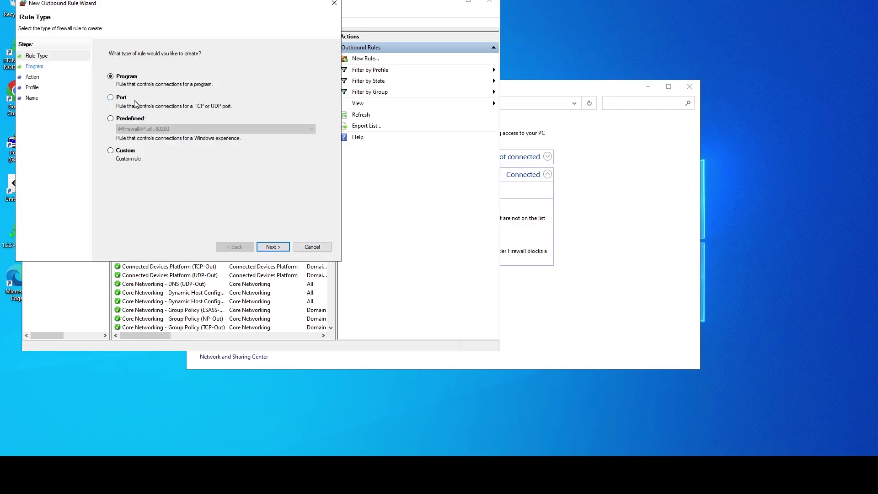
left_click(120, 98)
left_click(276, 250)
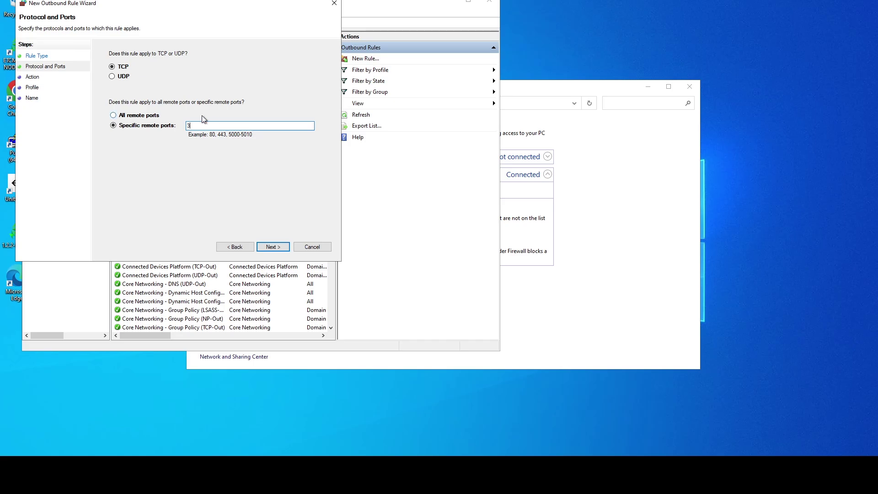
type("80,443")
key("Return")
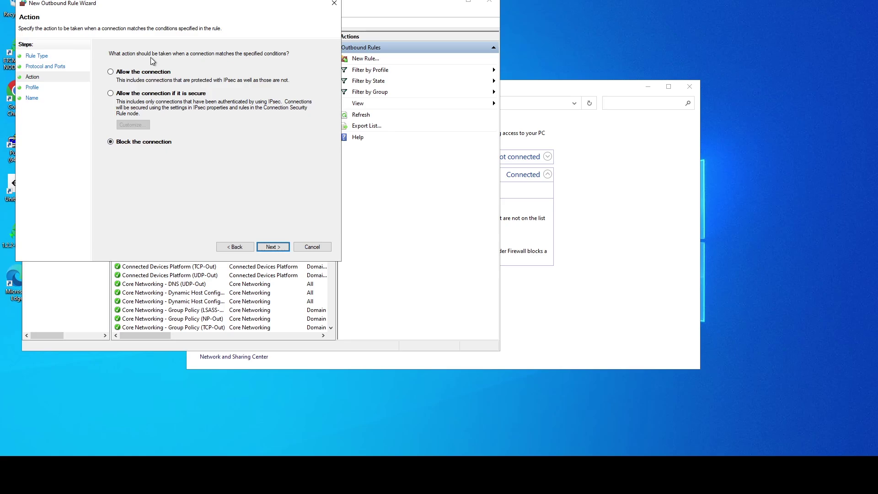
left_click(126, 74)
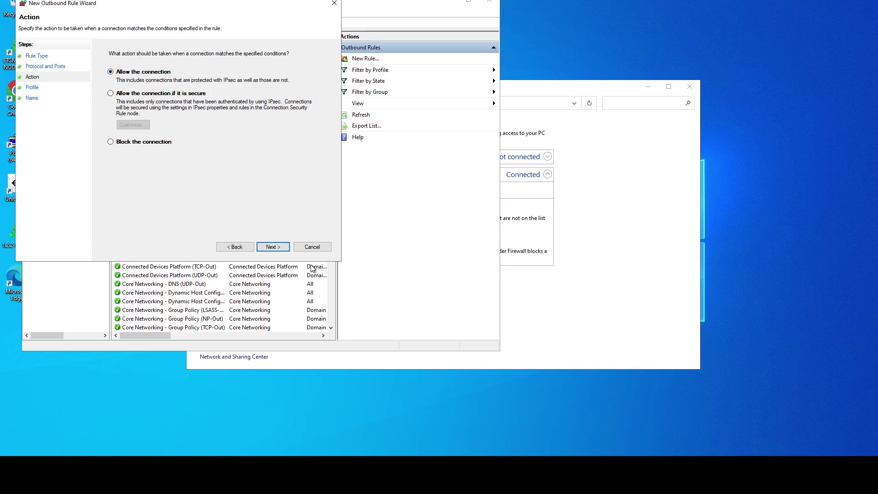
left_click(280, 247)
left_click(280, 247)
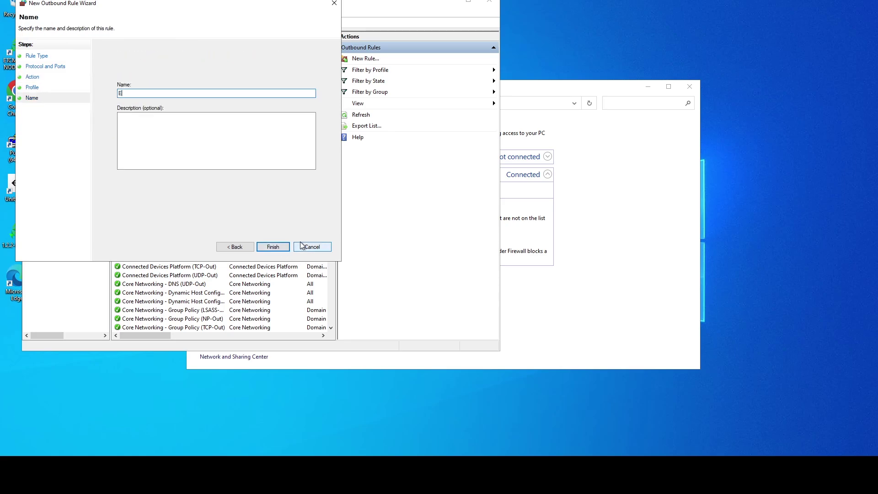
type("ETCMC")
key("Return")
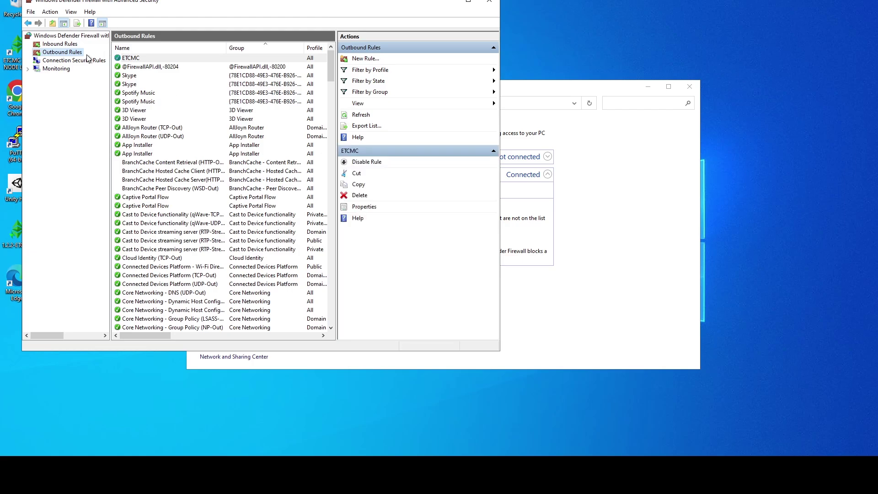
Create a second outbound ETCMC rule allowing UDP remote port 30303
right_click(71, 54)
left_click(100, 60)
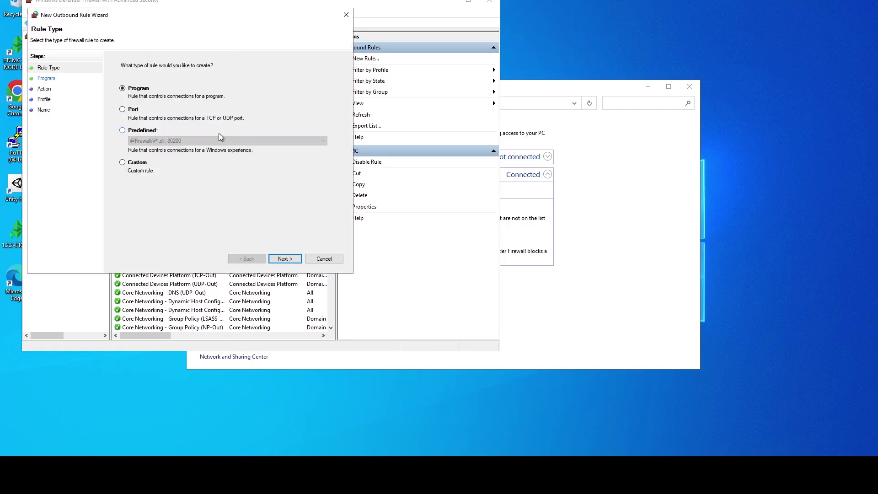
left_click(135, 110)
left_click(278, 258)
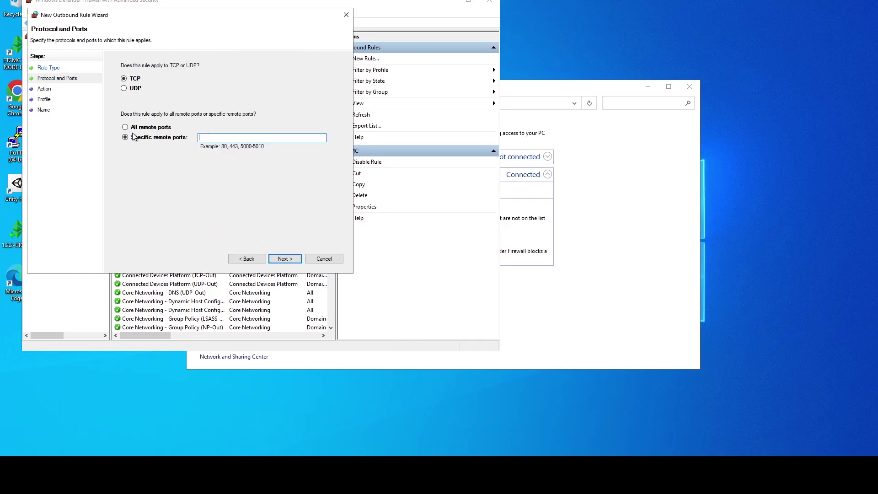
left_click(134, 89)
left_click(231, 138)
type("30303")
key("Return")
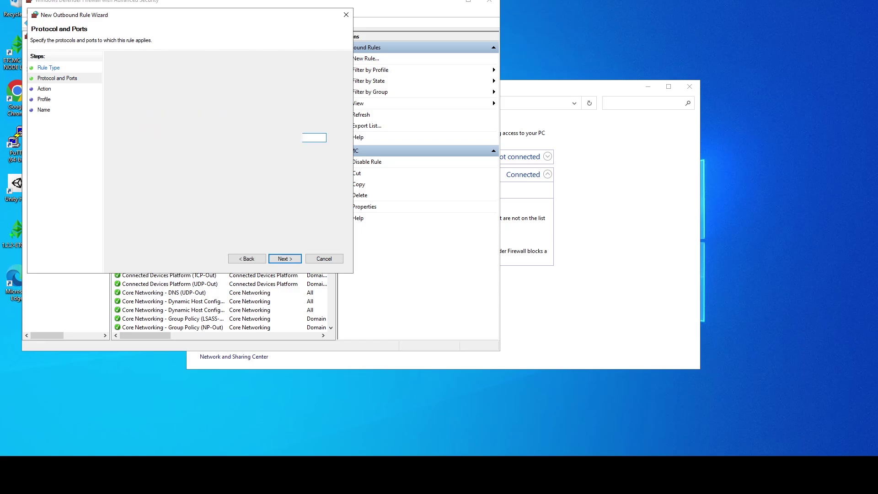
left_click(160, 84)
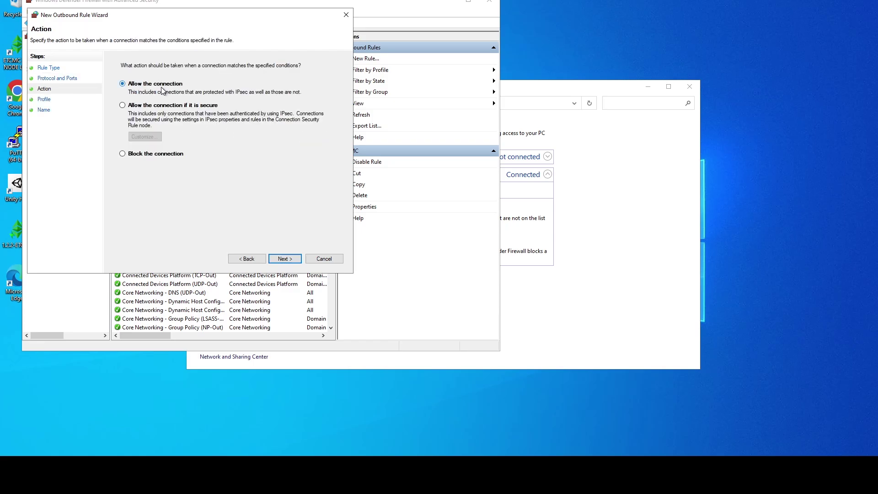
left_click(283, 261)
left_click(284, 258)
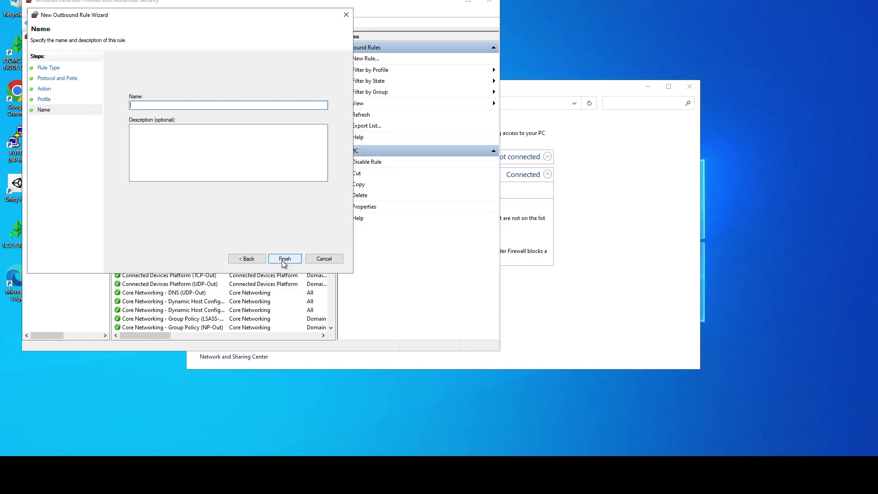
type("ETCMC")
key("Return")
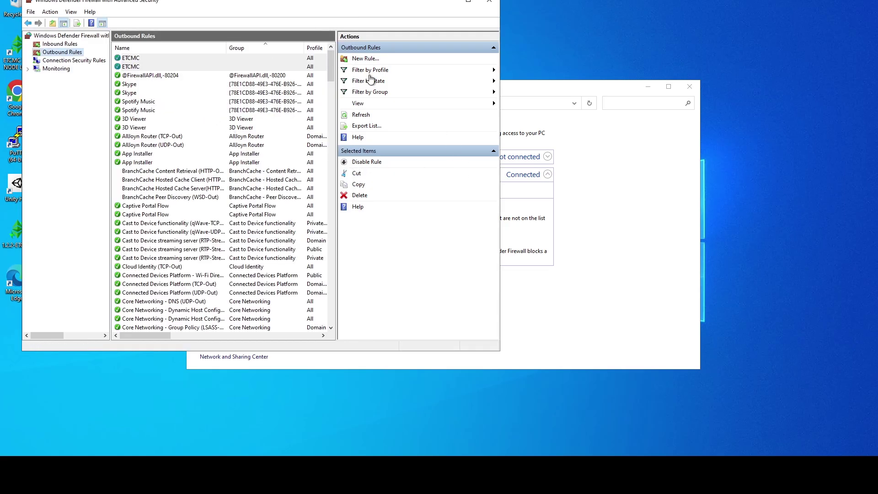
Close the advanced firewall and Windows Defender Firewall windows
left_click(489, 4)
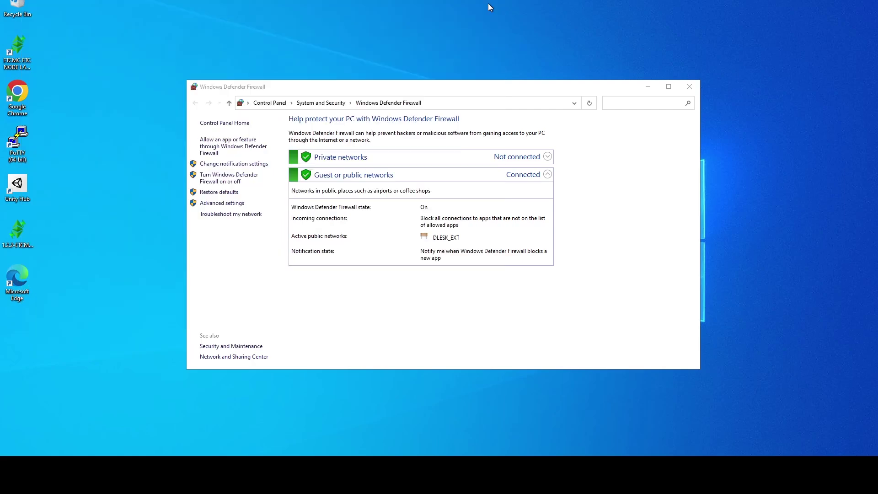
left_click(689, 87)
left_click_drag(398, 248, 359, 292)
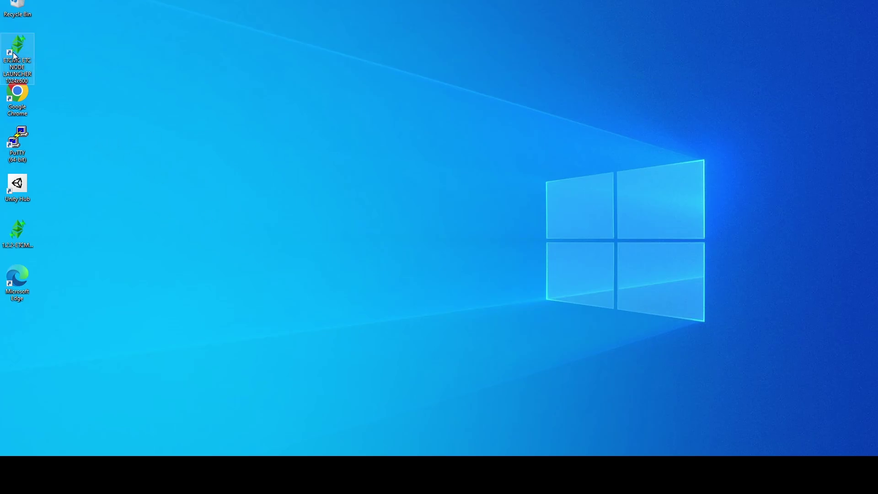
Launch the ETCMC node launcher as administrator, choose GETH CLIENT, and dismiss the startup notices
double_click(29, 59)
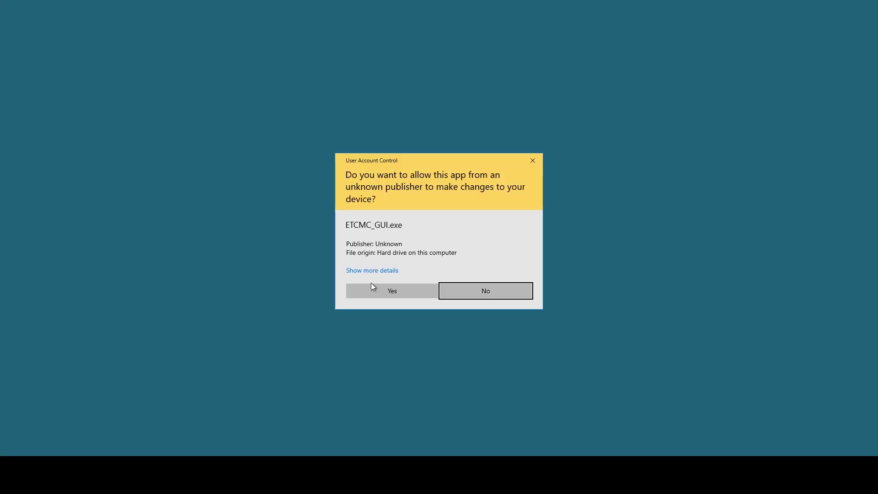
left_click(385, 292)
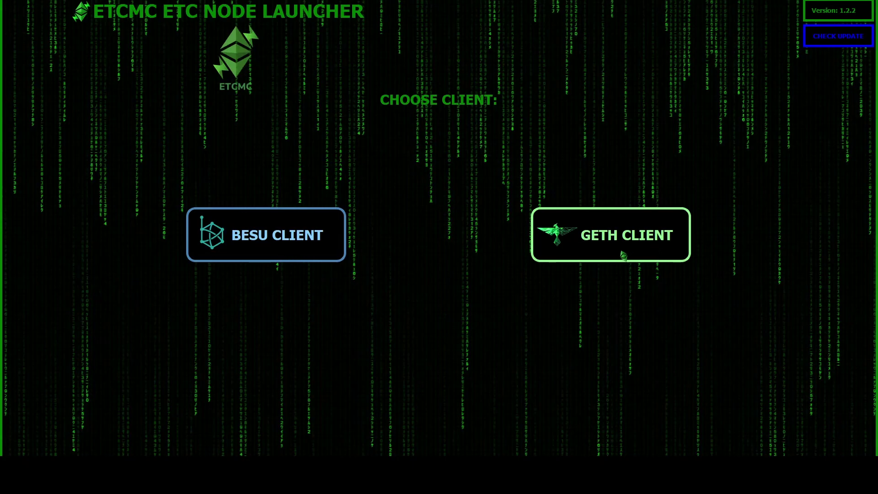
left_click(617, 247)
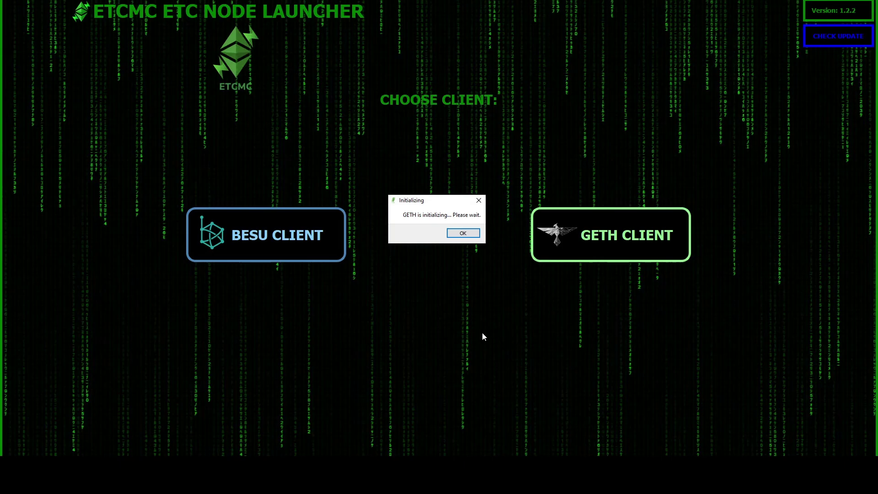
key("Return")
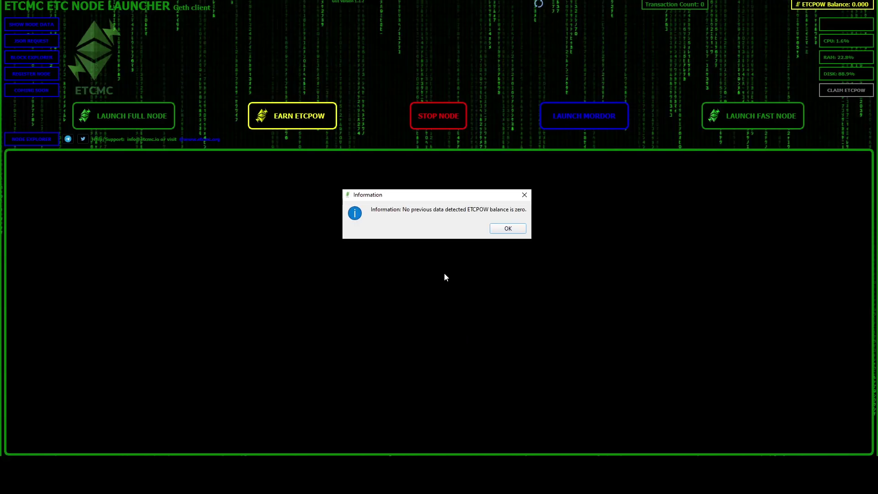
left_click(509, 229)
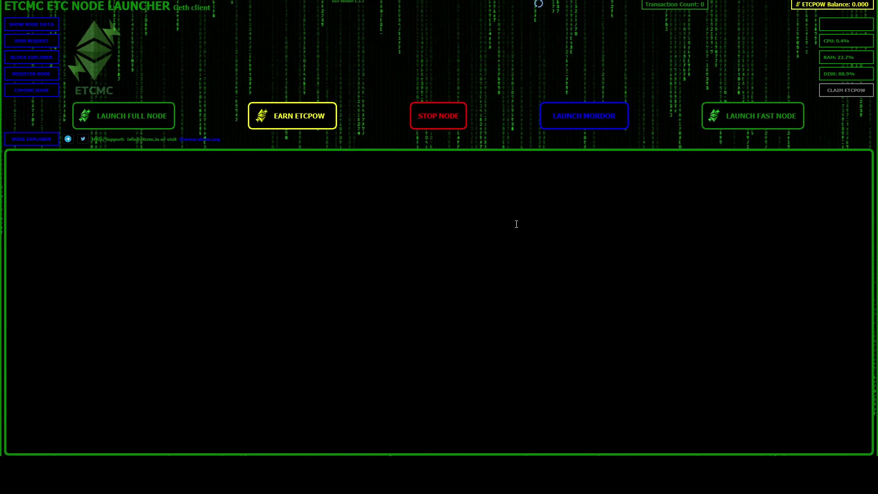
Launch the Geth fast node via EARN ETCPOW so it starts syncing block headers and receipts
left_click(297, 118)
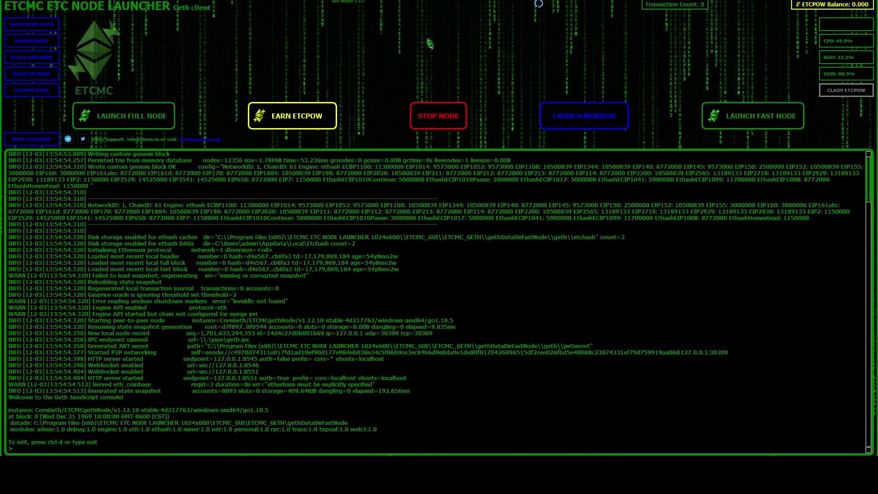